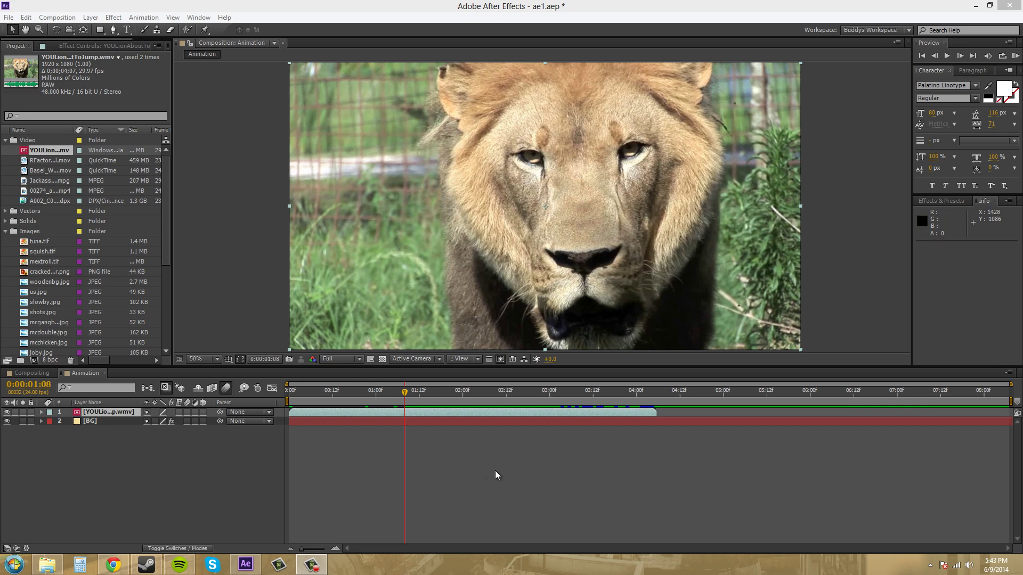
# Step: Bring up the lion layer's Time Stretch dialog and move it up and to the right
pyautogui.click(113, 420)
pyautogui.rightClick(112, 419)
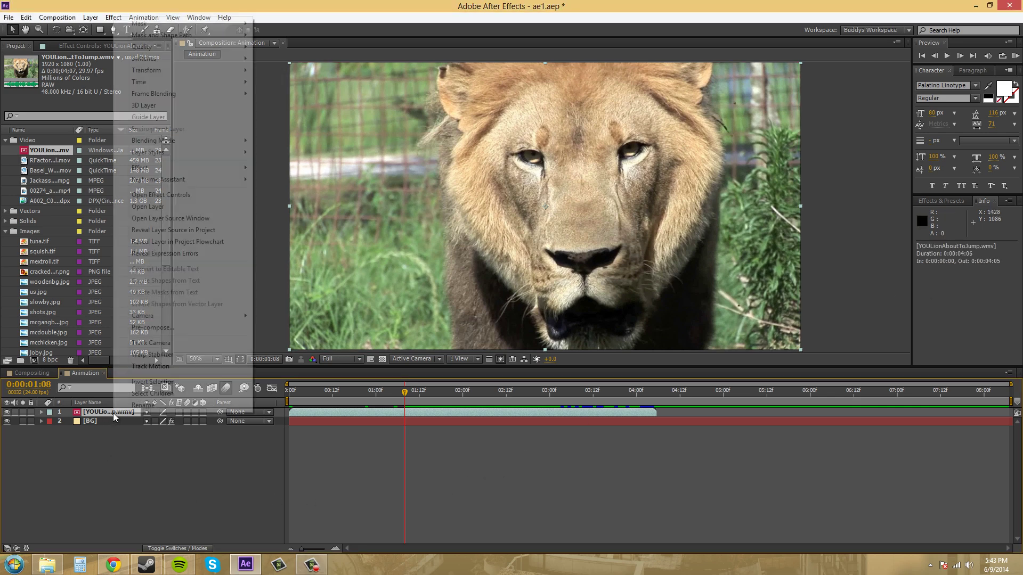
pyautogui.moveTo(183, 82)
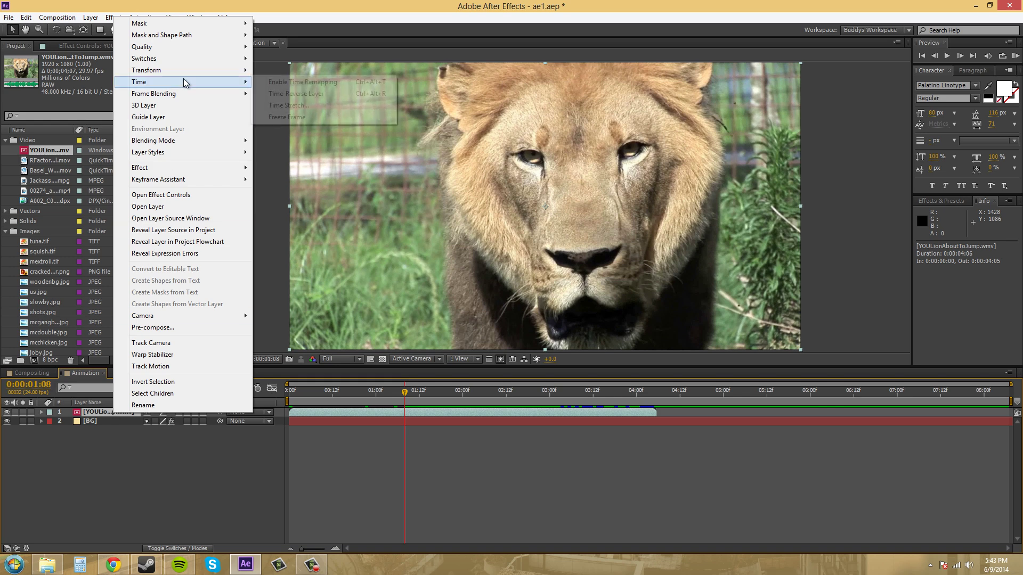
pyautogui.click(110, 506)
pyautogui.click(113, 415)
pyautogui.rightClick(114, 415)
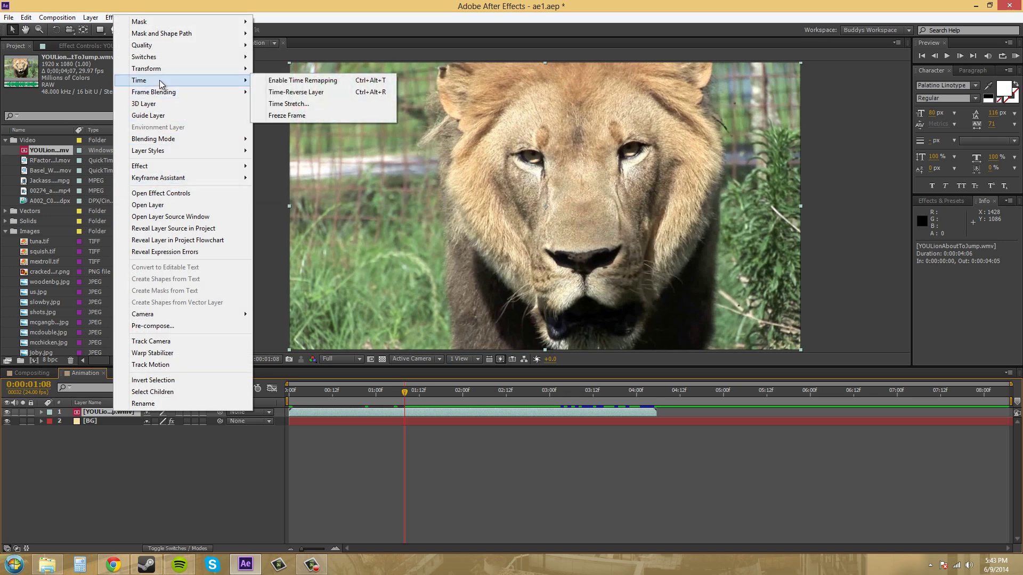
pyautogui.moveTo(228, 80)
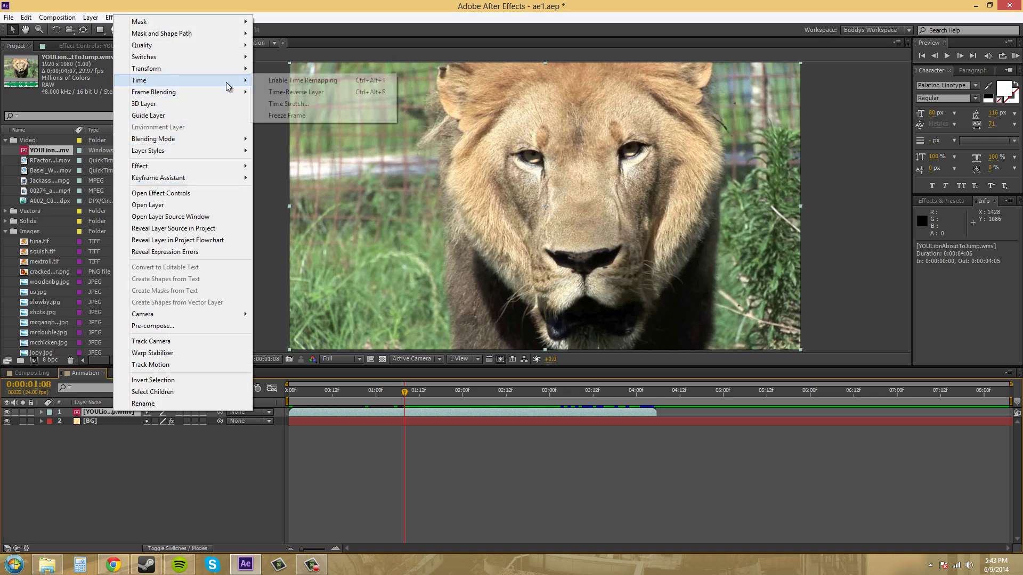
pyautogui.click(281, 104)
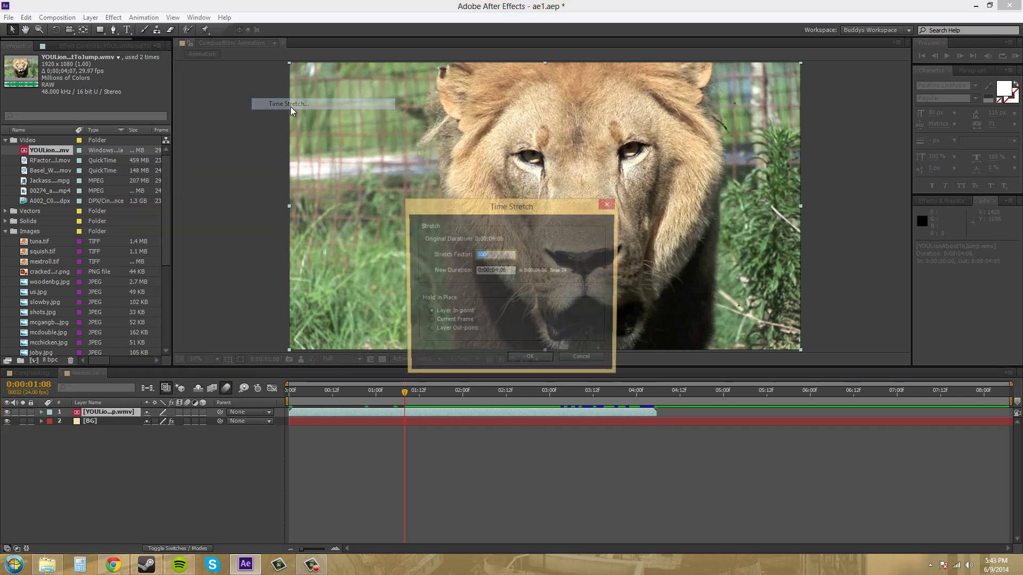
pyautogui.moveTo(521, 210); pyautogui.dragTo(605, 157)
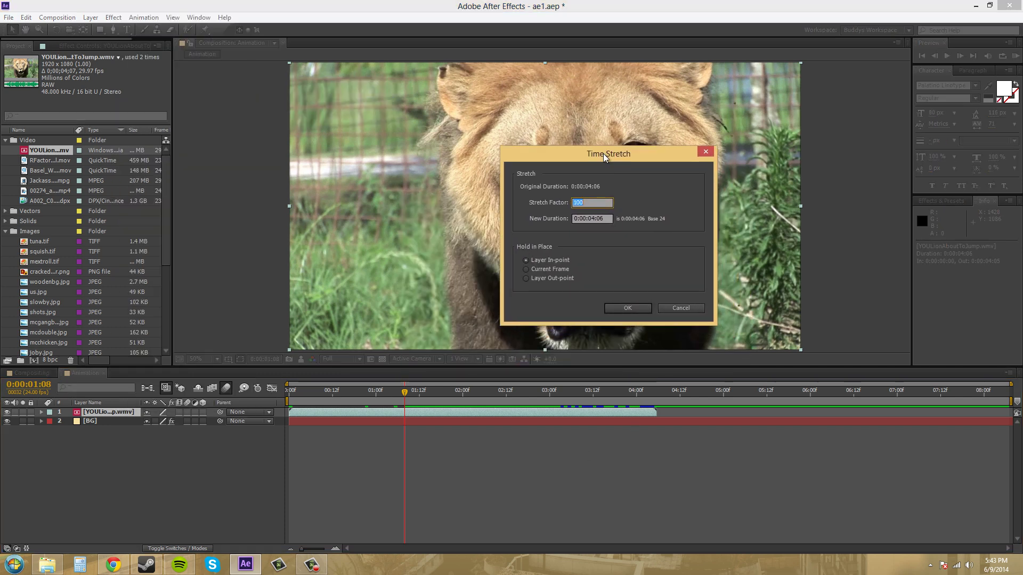
# Step: Try the Current Frame, Layer Out-point and Layer In-point hold options, then cancel without changes
pyautogui.doubleClick(601, 204)
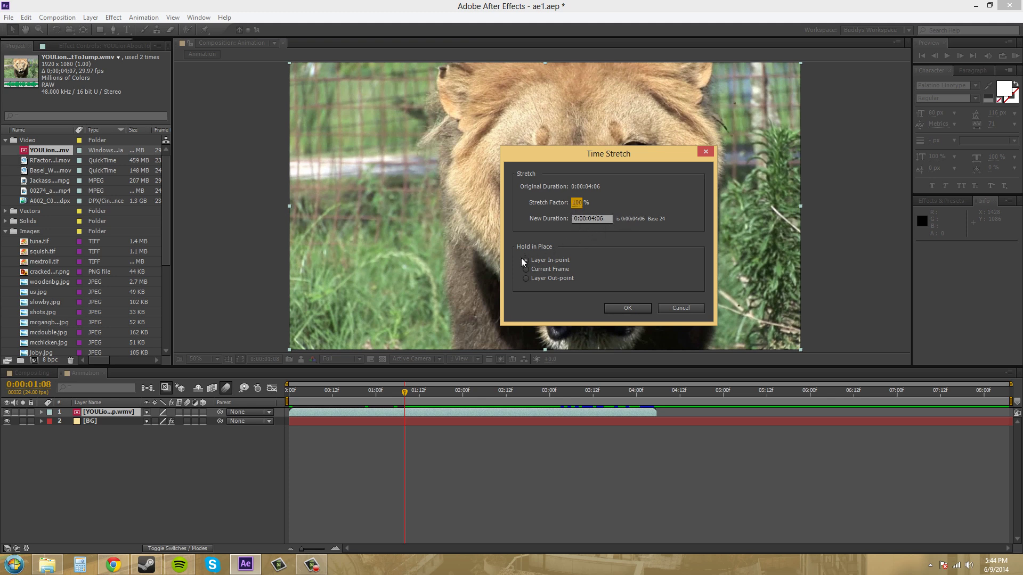
pyautogui.click(527, 271)
pyautogui.click(527, 279)
pyautogui.click(528, 262)
pyautogui.click(526, 270)
pyautogui.click(527, 279)
pyautogui.click(681, 308)
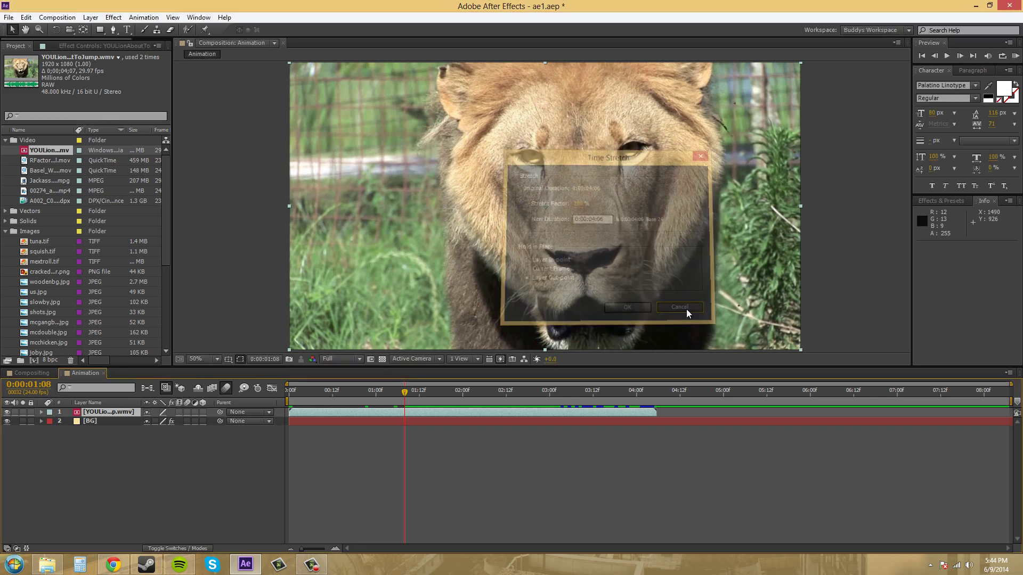
# Step: Shift the lion clip to start near 0:00:01:21, then stretch it to 150% with its in-point held
pyautogui.moveTo(477, 417); pyautogui.dragTo(635, 421)
pyautogui.moveTo(401, 387); pyautogui.dragTo(626, 390)
pyautogui.rightClick(128, 414)
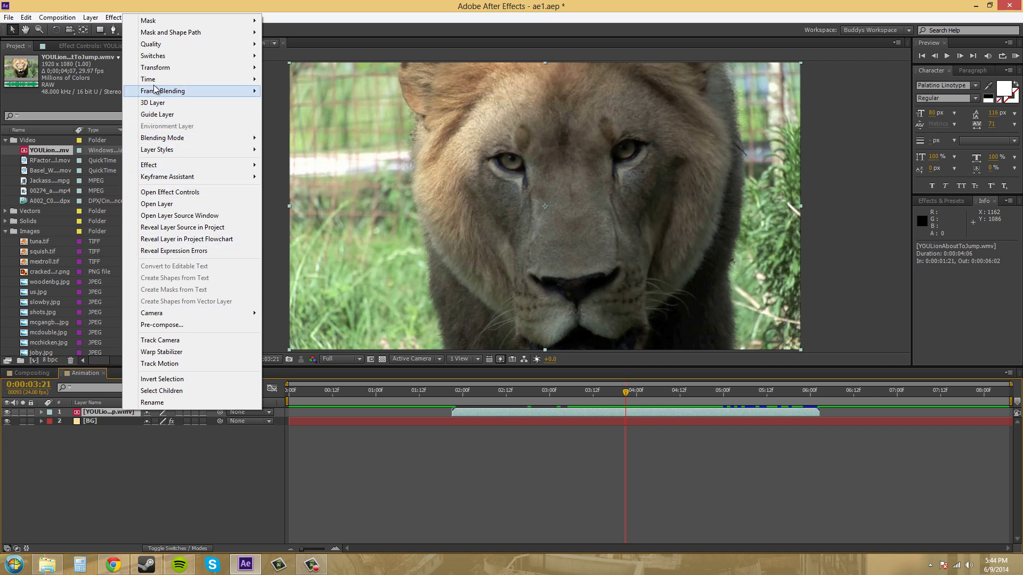
pyautogui.moveTo(158, 79)
pyautogui.click(298, 103)
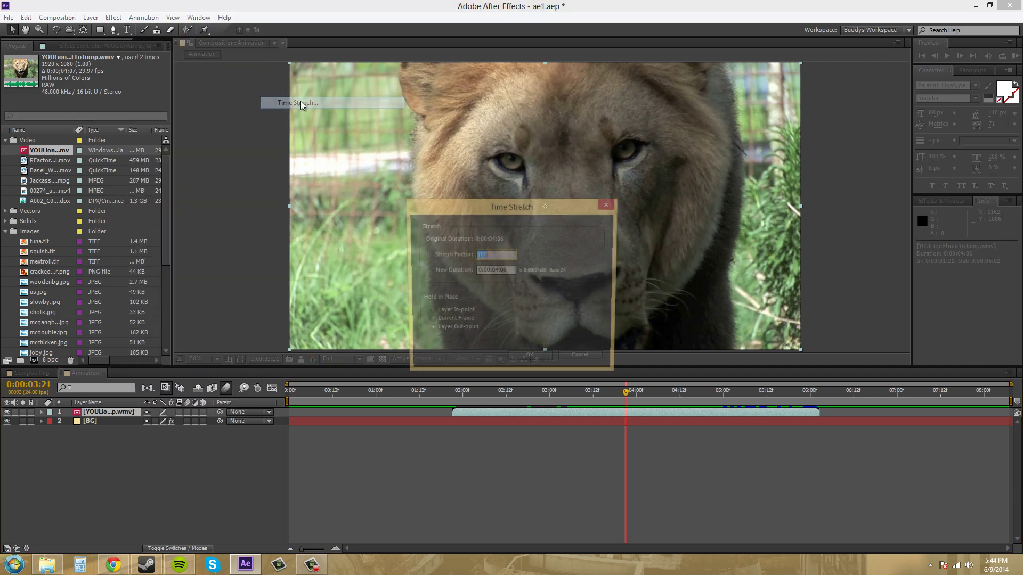
pyautogui.click(514, 247)
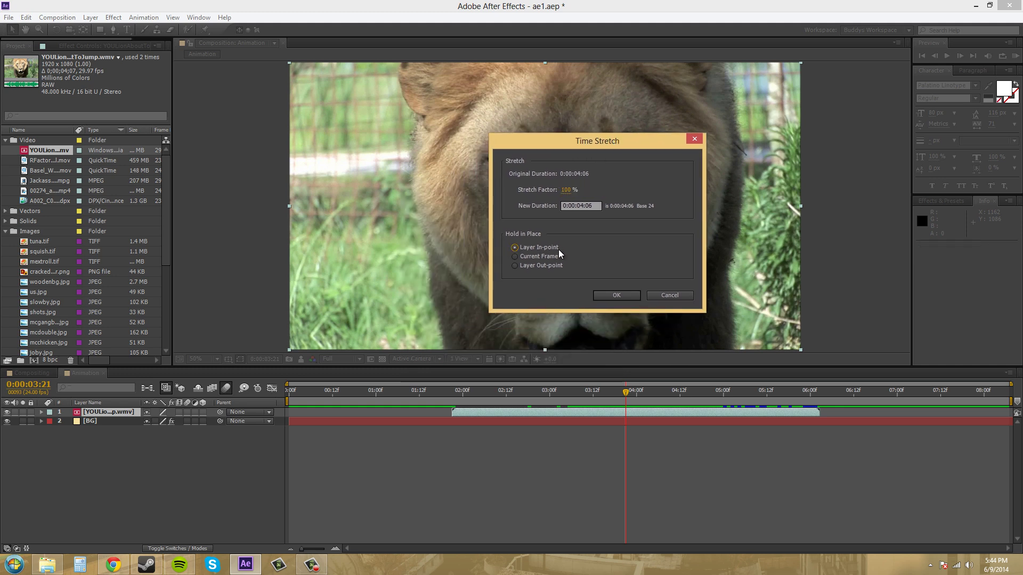
pyautogui.click(566, 191)
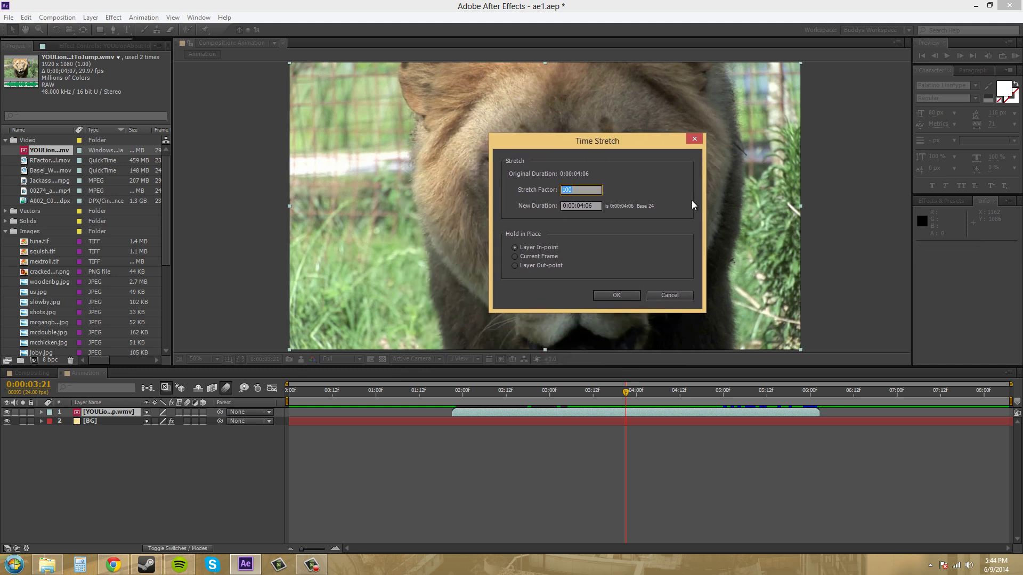
pyautogui.write('150')
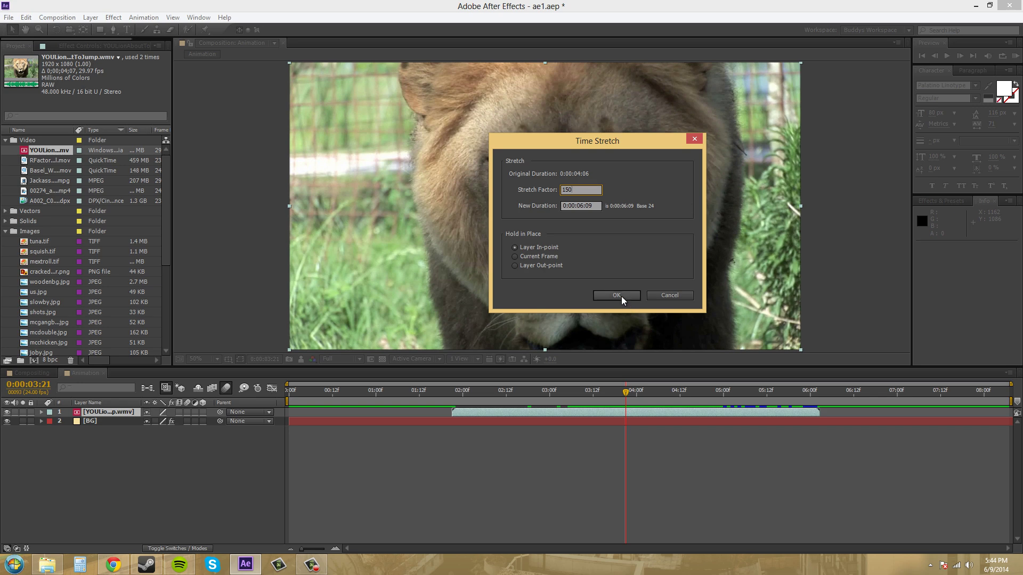
pyautogui.click(617, 296)
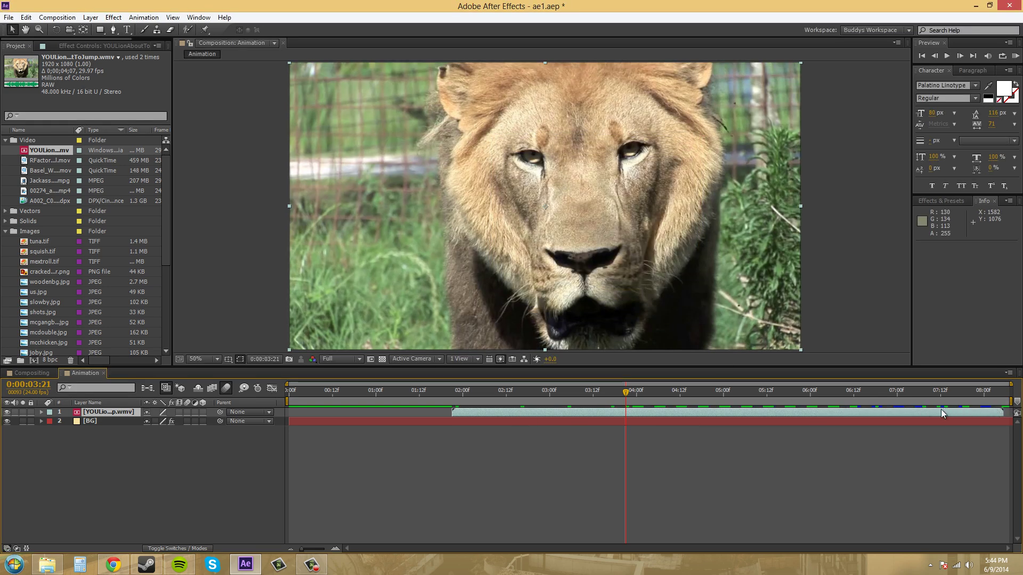
# Step: Switch fast previews to Fast Draft and scrub the stretched lion clip between 0:00:04:00 and 0:00:05:15
pyautogui.moveTo(626, 394); pyautogui.dragTo(649, 395)
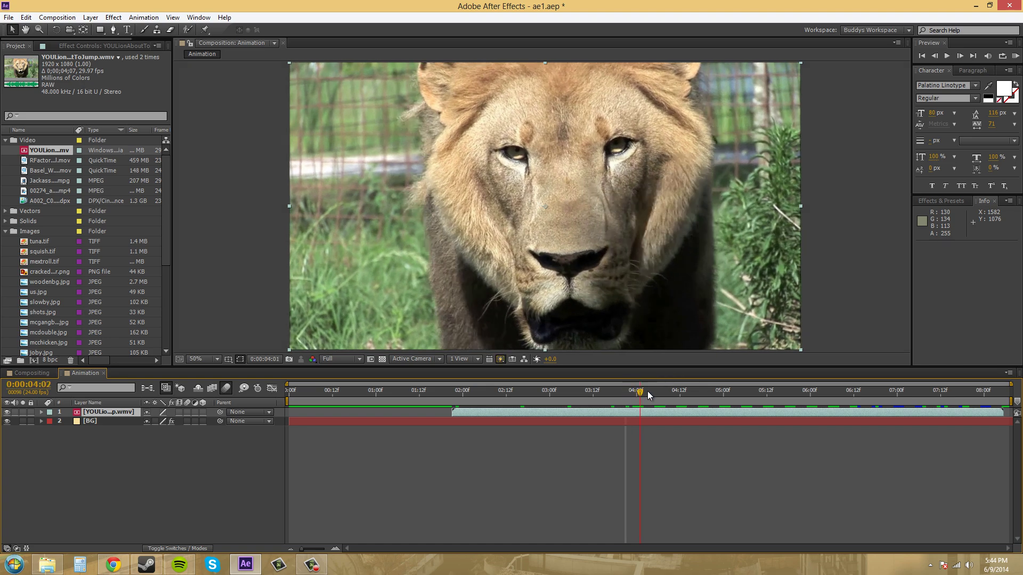
pyautogui.moveTo(717, 397); pyautogui.dragTo(539, 396)
pyautogui.click(502, 359)
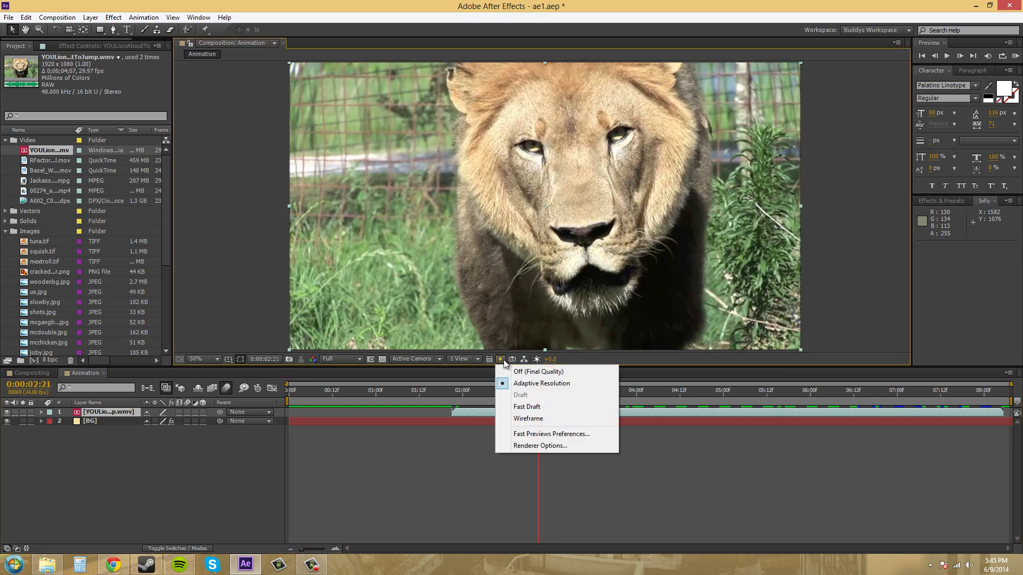
pyautogui.click(517, 408)
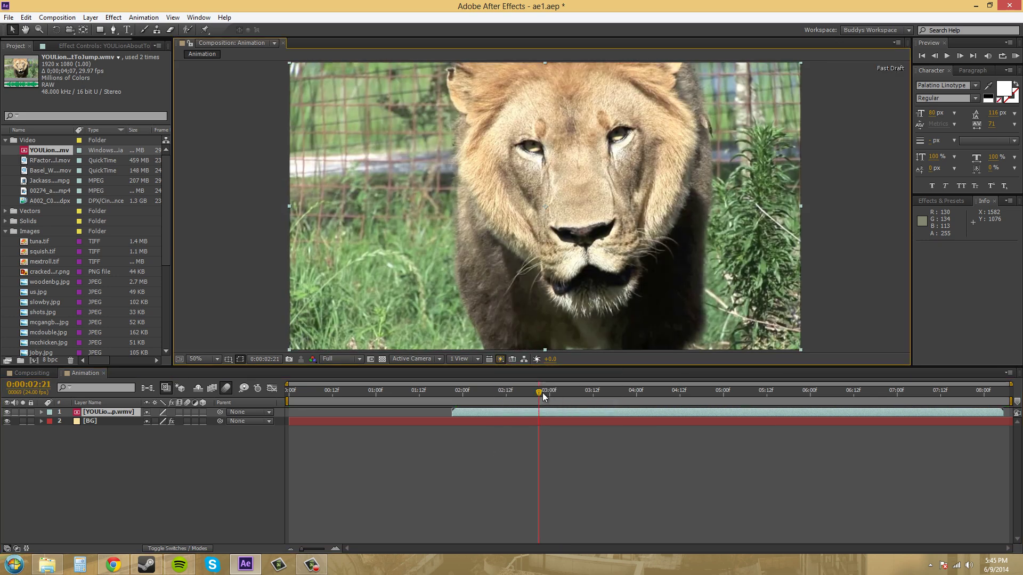
pyautogui.moveTo(543, 392); pyautogui.dragTo(979, 410)
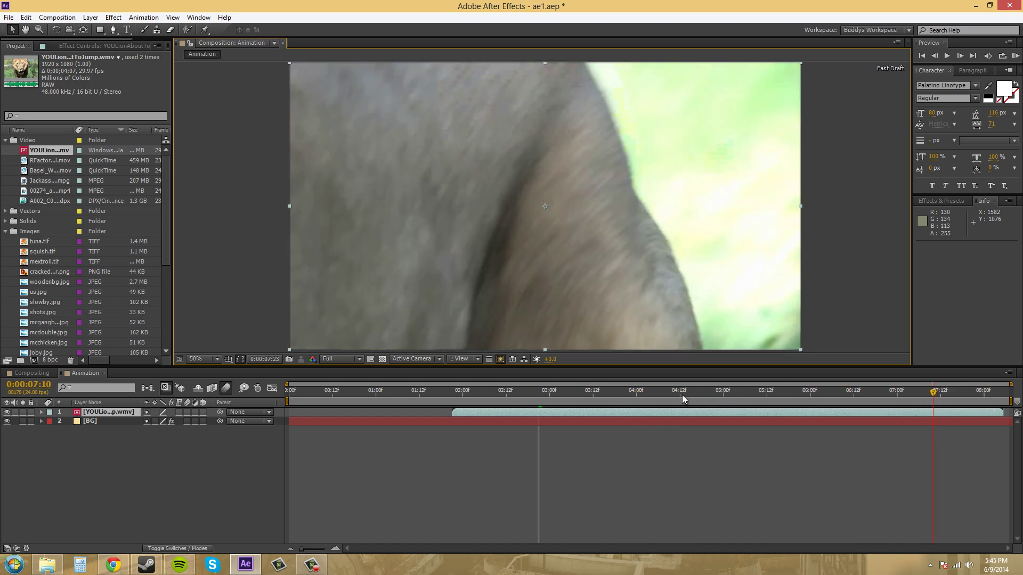
pyautogui.click(635, 392)
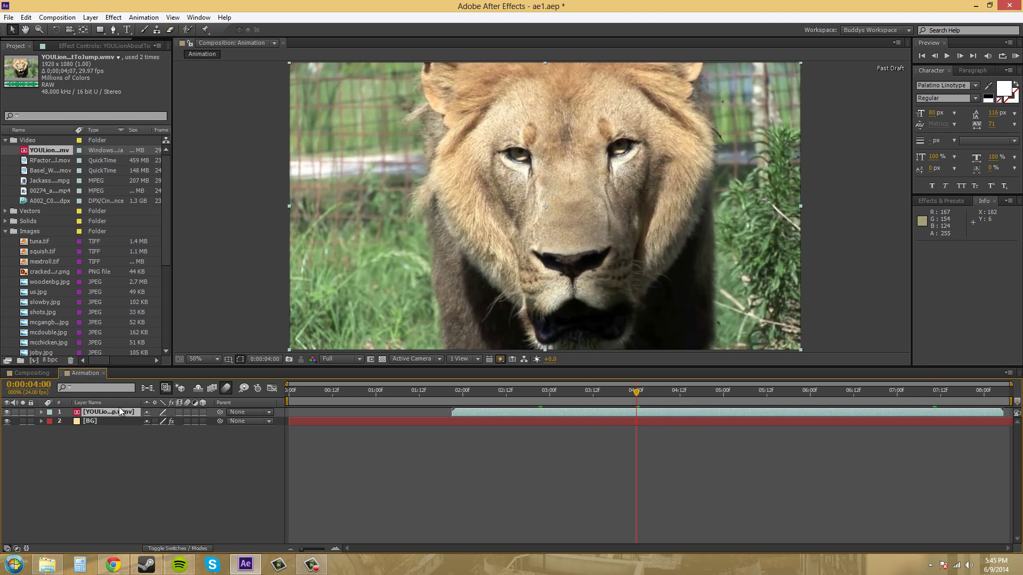
# Step: Undo the stretch and re-stretch the lion layer to 150%, holding the current frame 0:00:03:21
pyautogui.hotkey('ctrl', 'z')
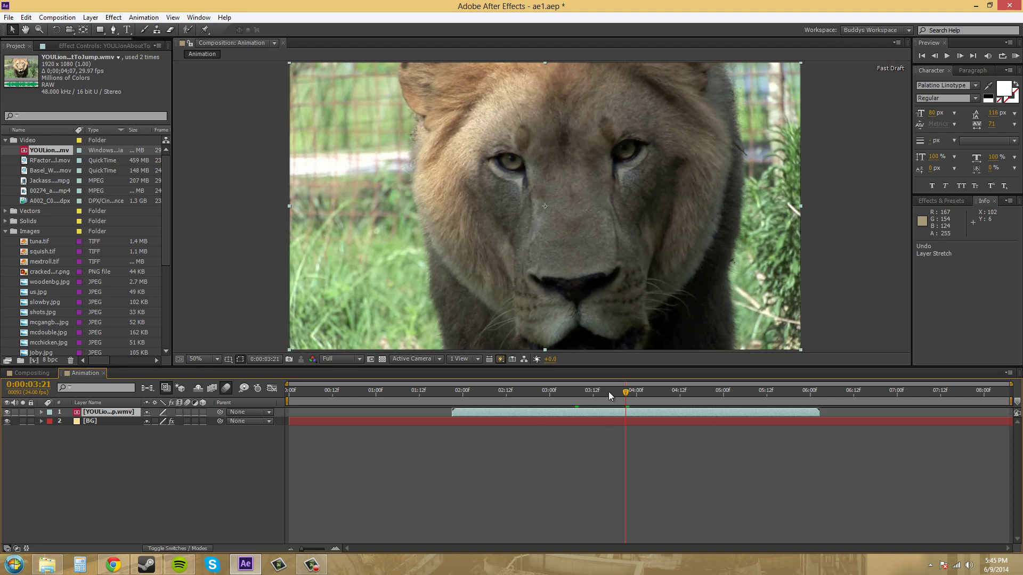
pyautogui.rightClick(95, 414)
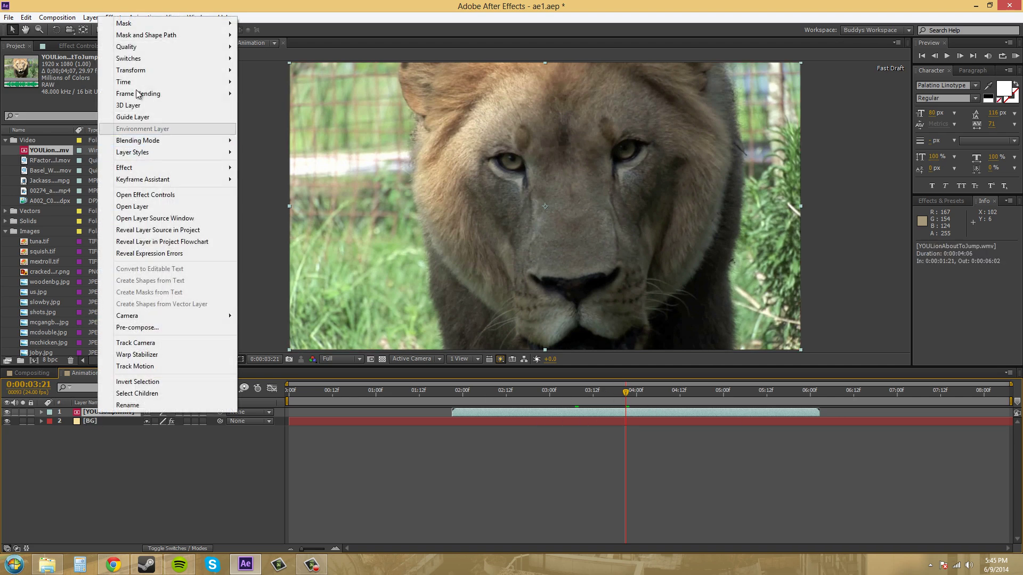
pyautogui.moveTo(138, 82)
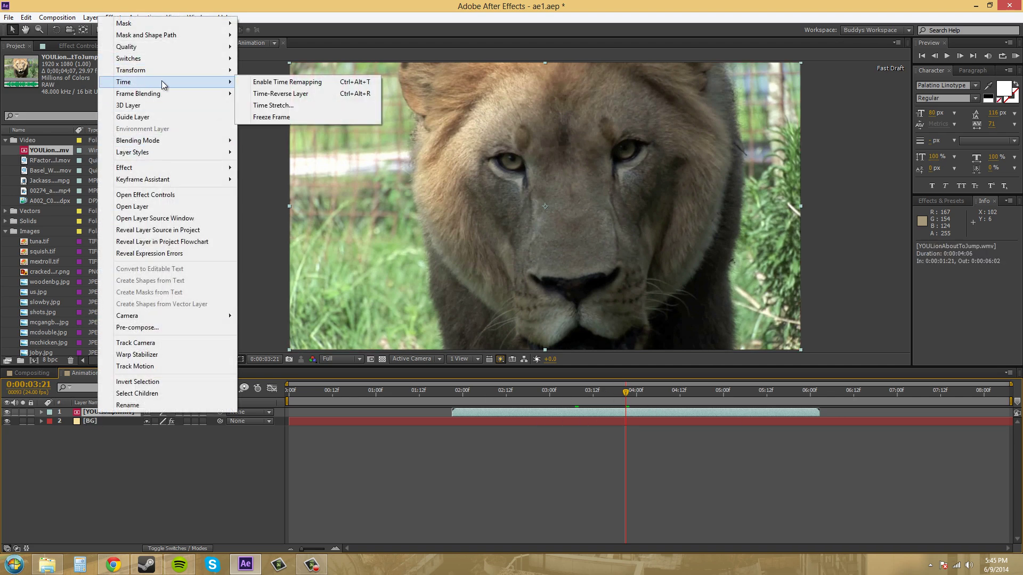
pyautogui.click(279, 106)
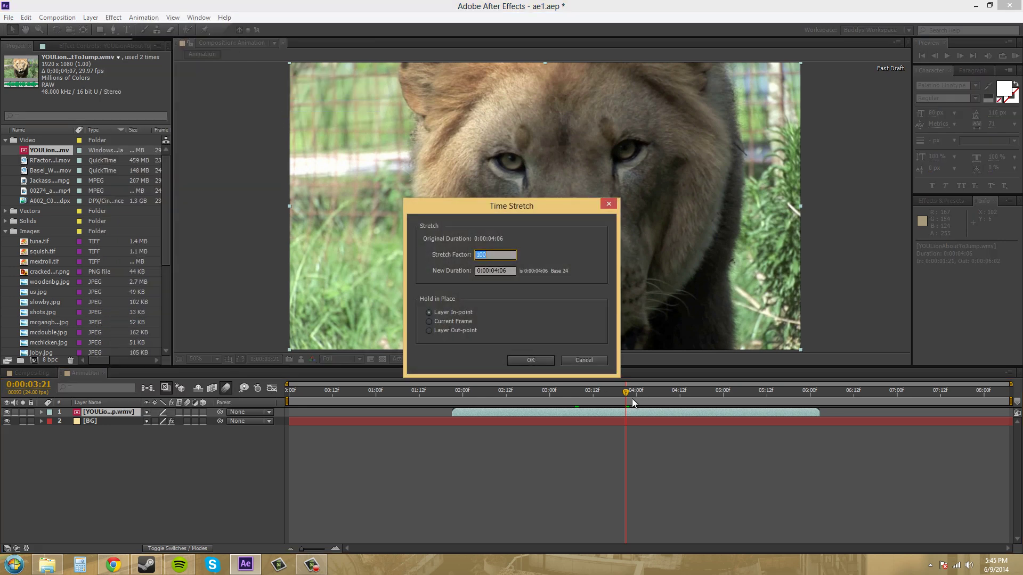
pyautogui.click(461, 322)
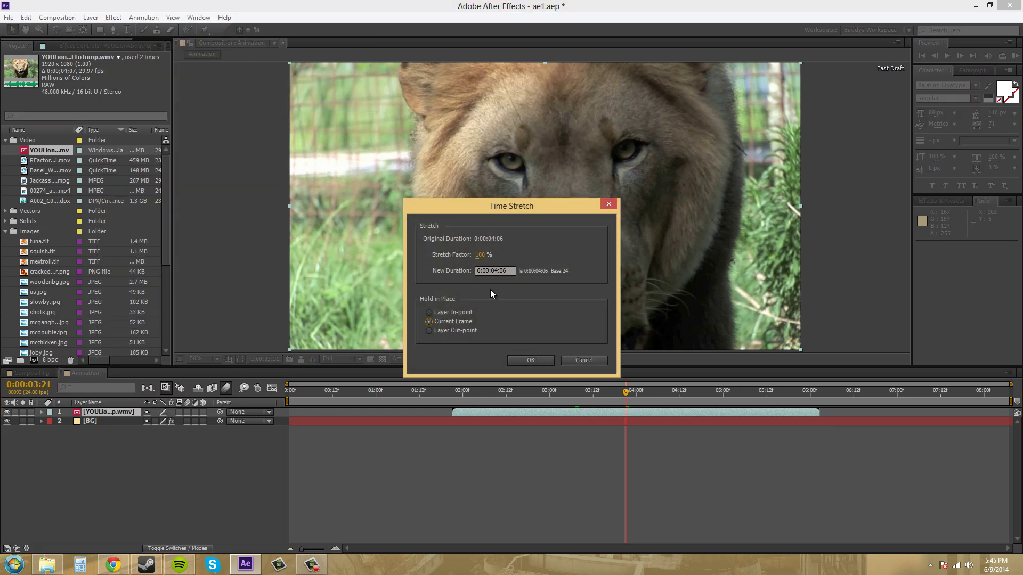
pyautogui.doubleClick(490, 254)
pyautogui.click(530, 360)
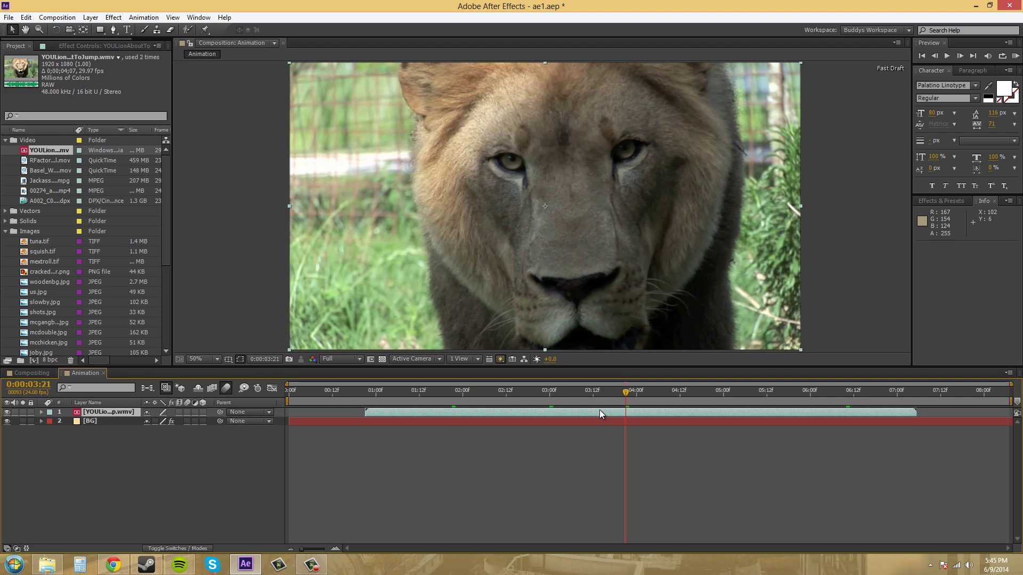
# Step: At 0:00:03:05, apply Freeze Frame to the lion layer, undo it, and reopen the layer's options
pyautogui.moveTo(622, 399)
pyautogui.mouseDown()
pyautogui.moveTo(419, 401)
pyautogui.moveTo(694, 402)
pyautogui.moveTo(626, 413)
pyautogui.mouseUp()
pyautogui.click(113, 411)
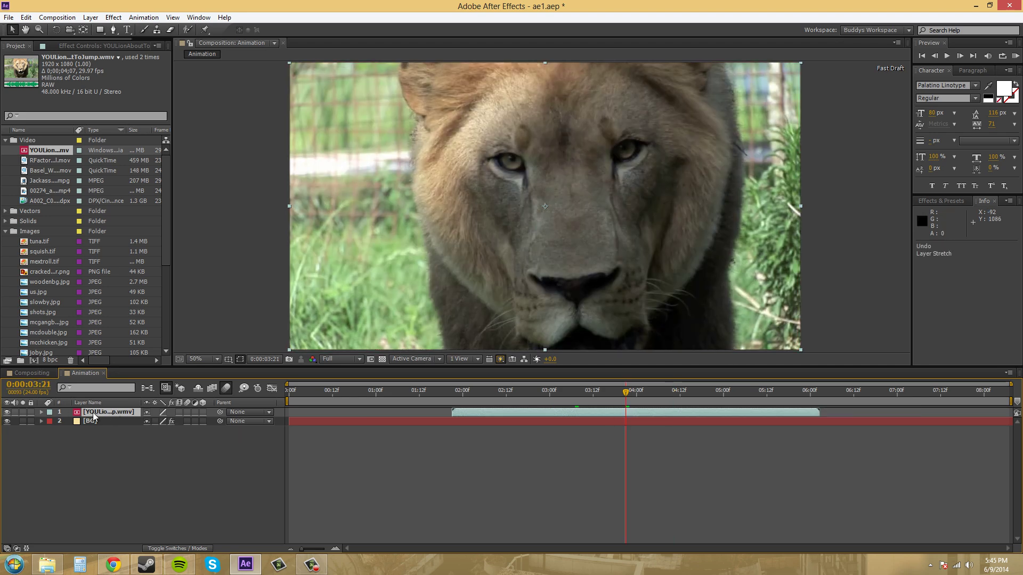
pyautogui.rightClick(95, 413)
pyautogui.moveTo(134, 81)
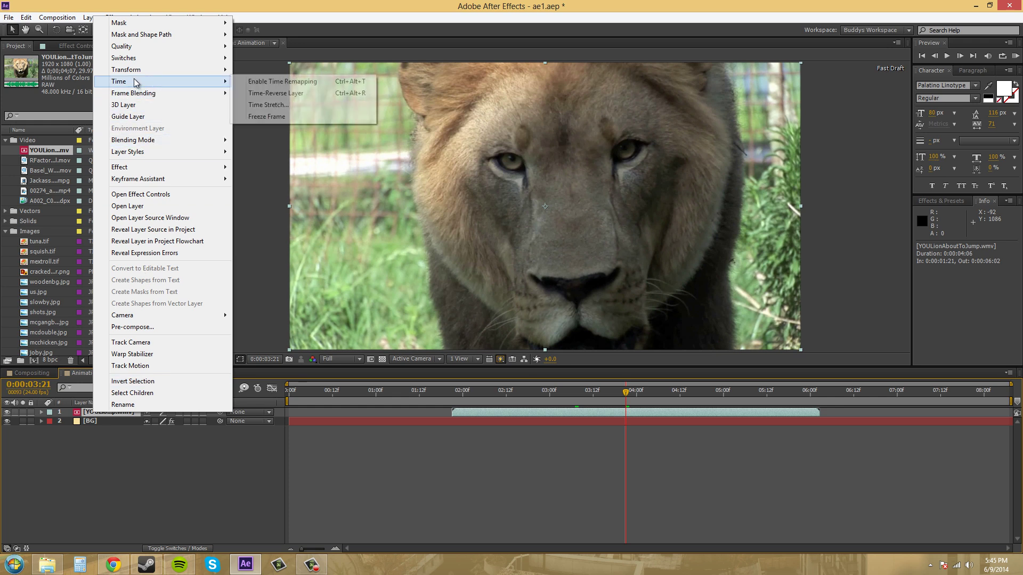
pyautogui.click(270, 116)
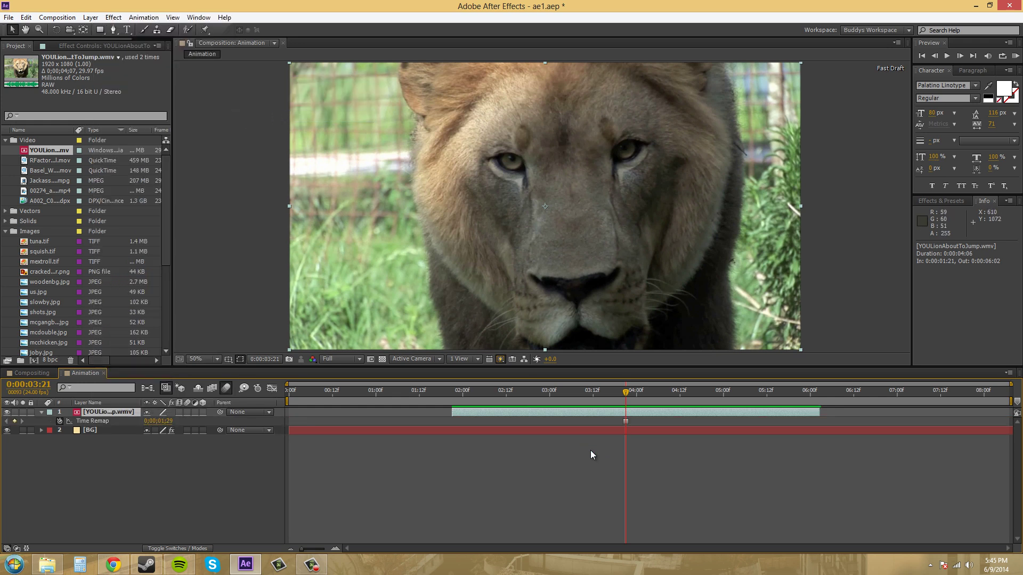
pyautogui.press('u')
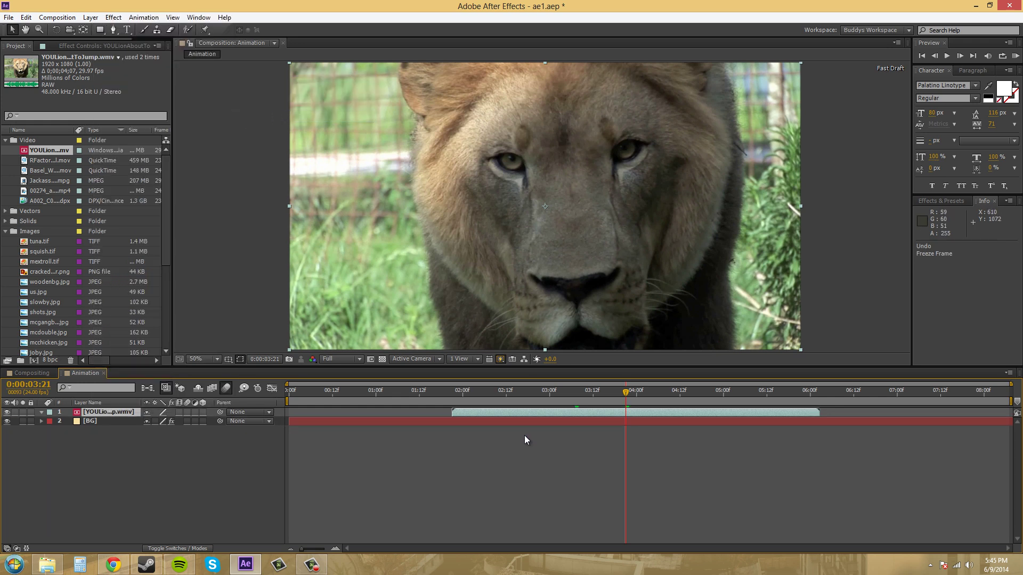
pyautogui.rightClick(120, 412)
# Step: Time-stretch the lion layer with Layer Out-point held, so it starts near 0:00 and ends at 0:00:06:02
pyautogui.moveTo(171, 81)
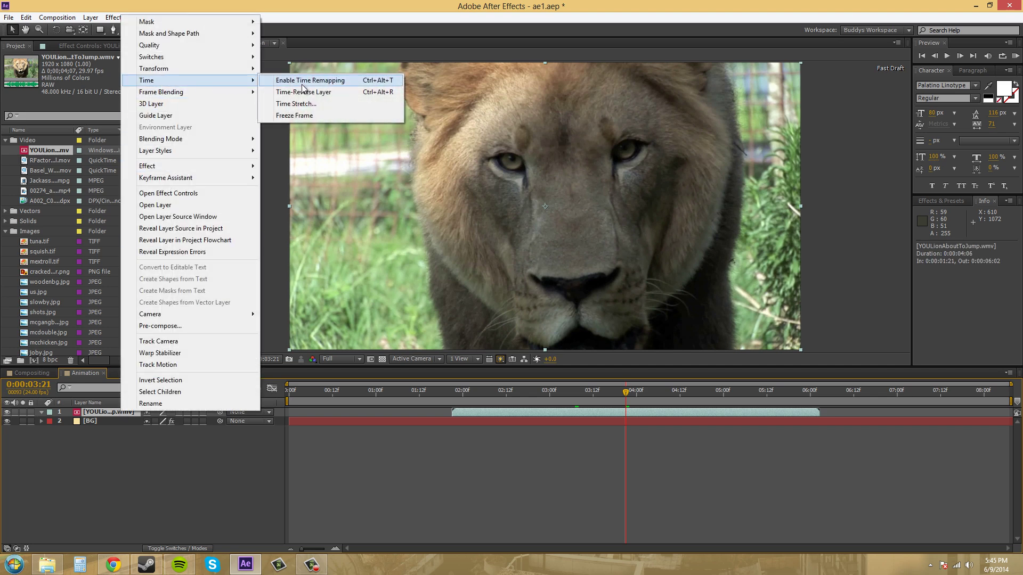
pyautogui.click(296, 104)
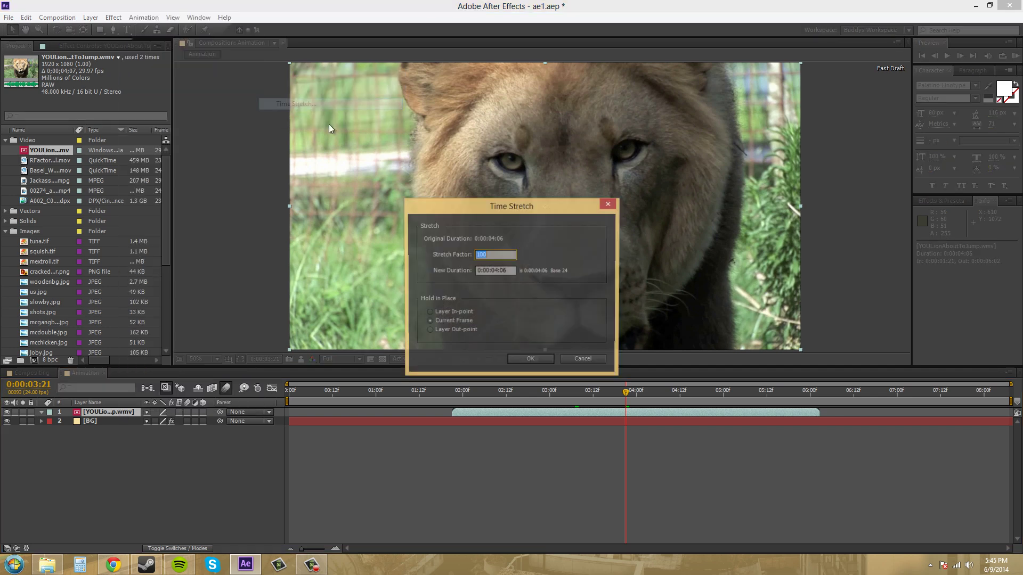
pyautogui.click(429, 331)
pyautogui.click(482, 255)
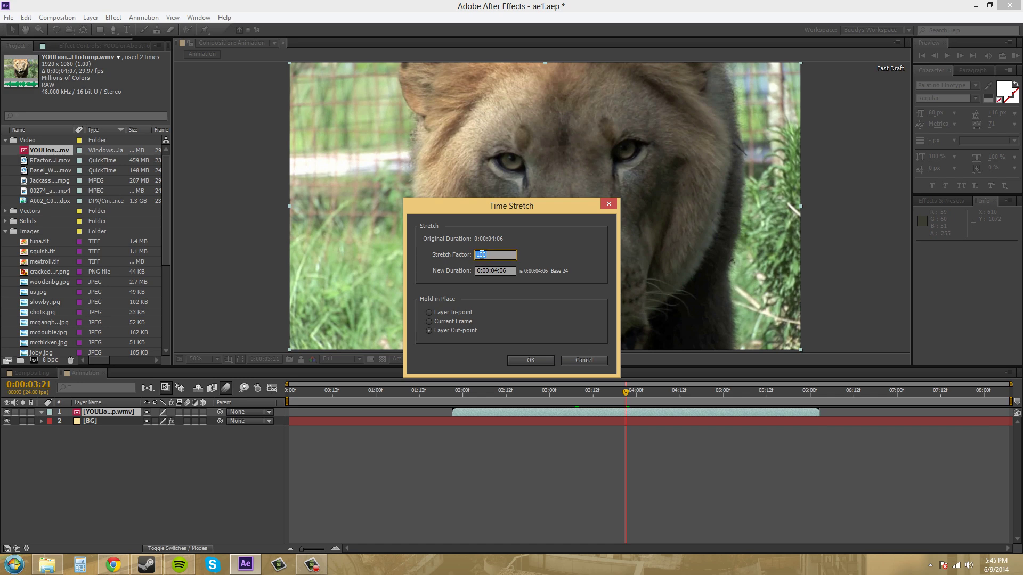
pyautogui.click(528, 360)
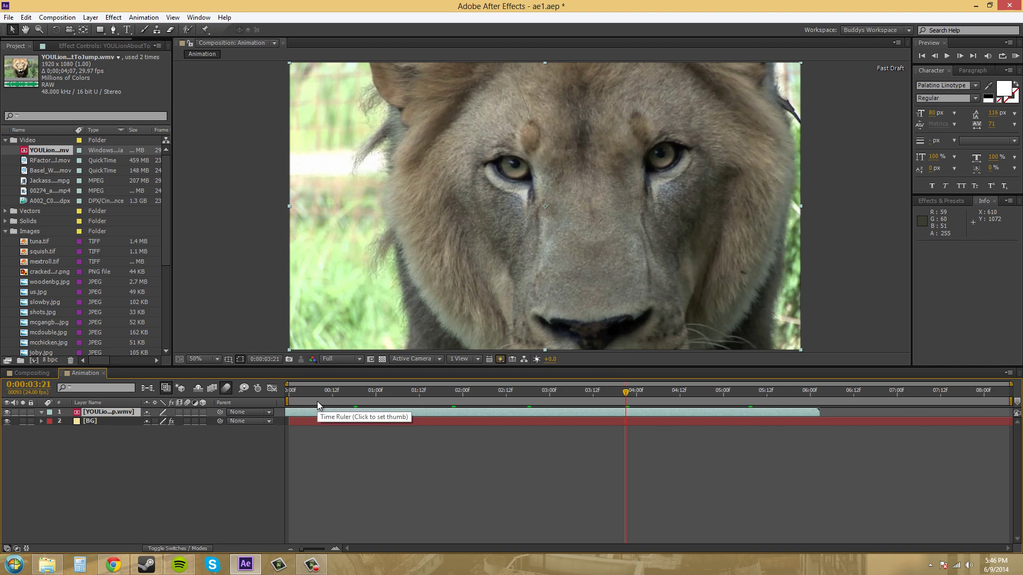
# Step: Undo the out-point-held stretch and move the current time back to 0:00:00:22
pyautogui.hotkey('ctrl', 'z')
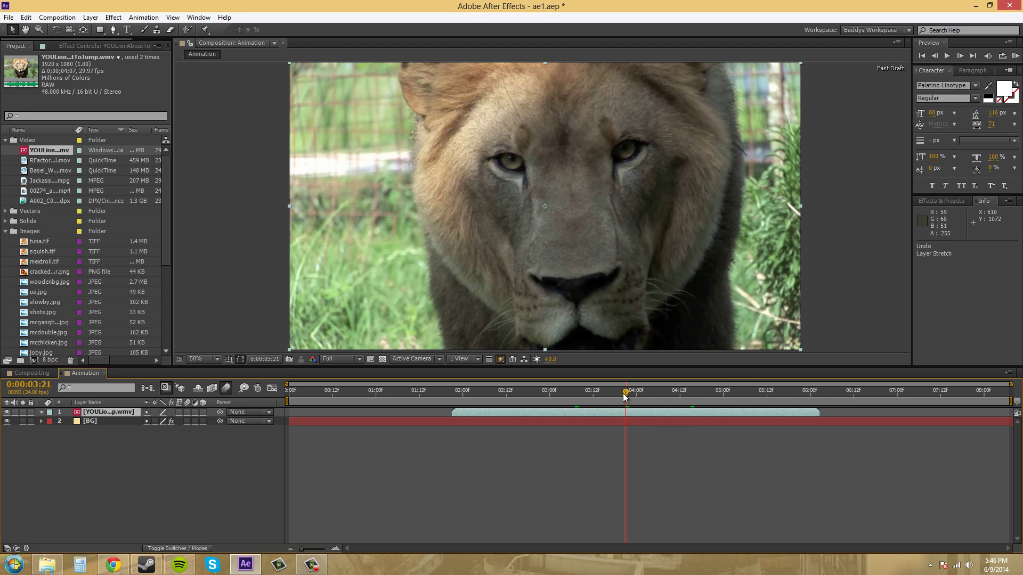
pyautogui.moveTo(628, 391); pyautogui.dragTo(529, 403)
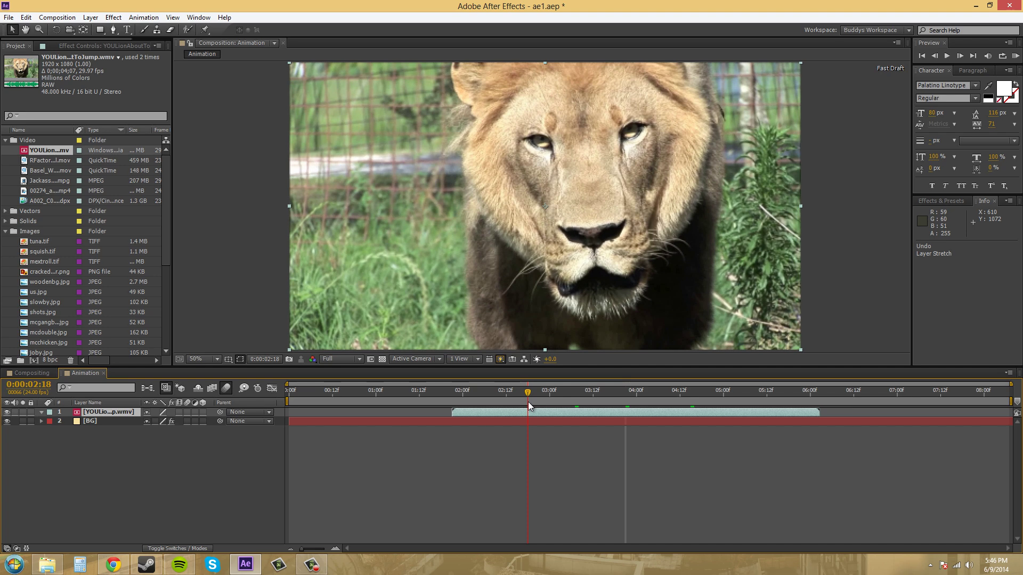
pyautogui.moveTo(528, 403); pyautogui.dragTo(368, 421)
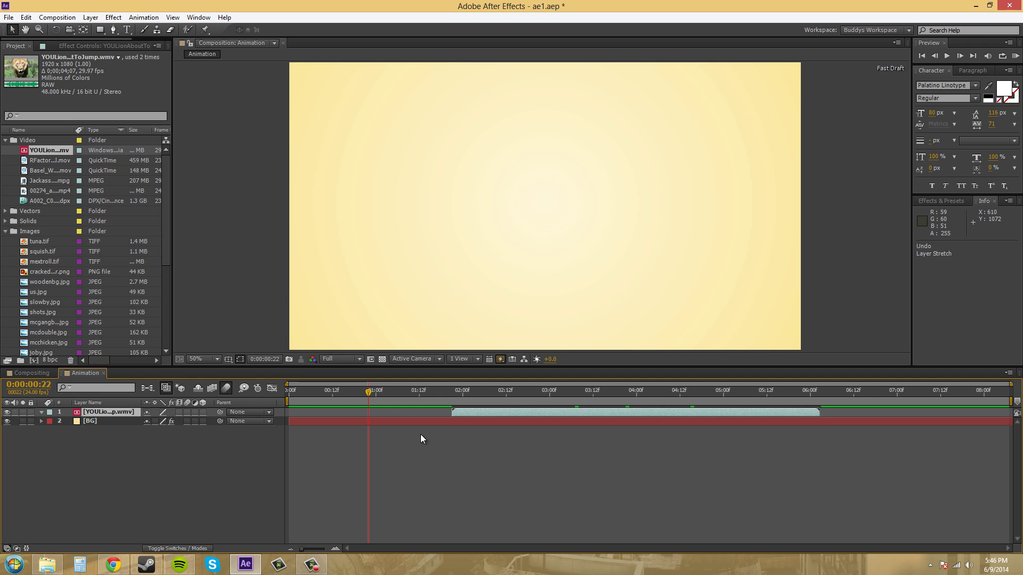
# Step: Stretch the lion layer's in-point to the current time at 0:00:00:22 and 0:00:02:12, undoing each
pyautogui.hotkey('alt', '[')
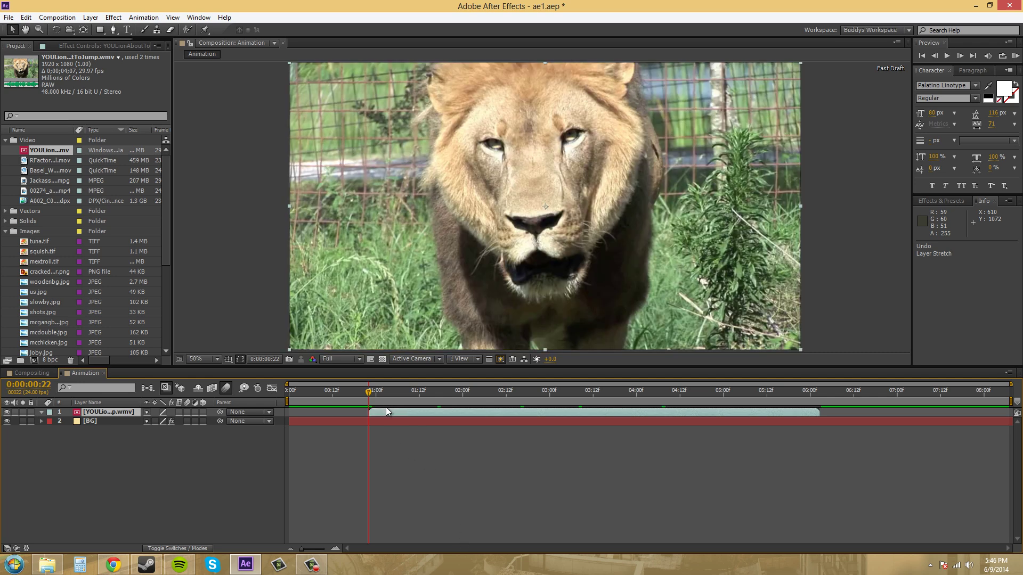
pyautogui.hotkey('ctrl', 'z')
pyautogui.moveTo(494, 391); pyautogui.dragTo(507, 393)
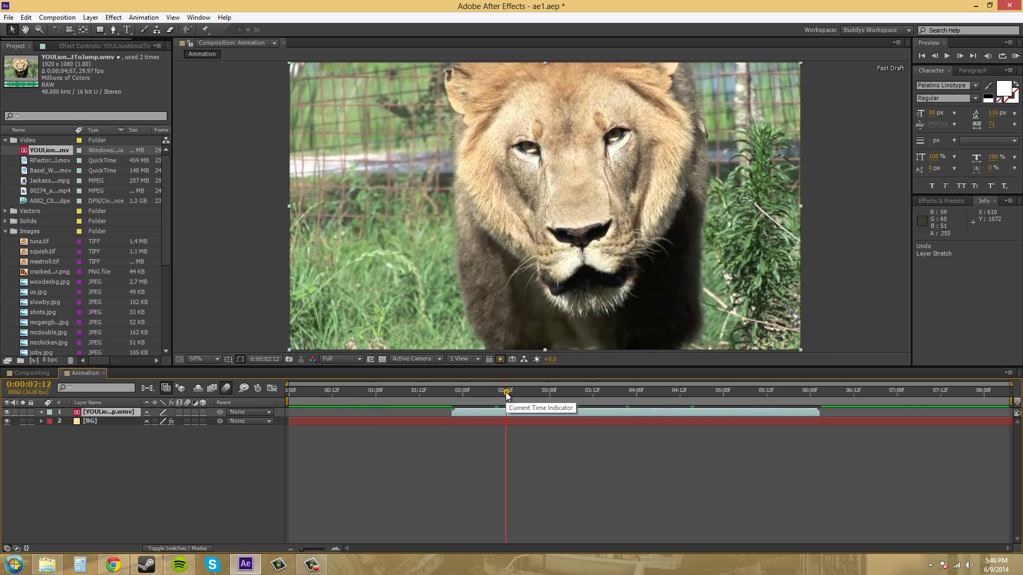
pyautogui.hotkey('ctrl', 'z')
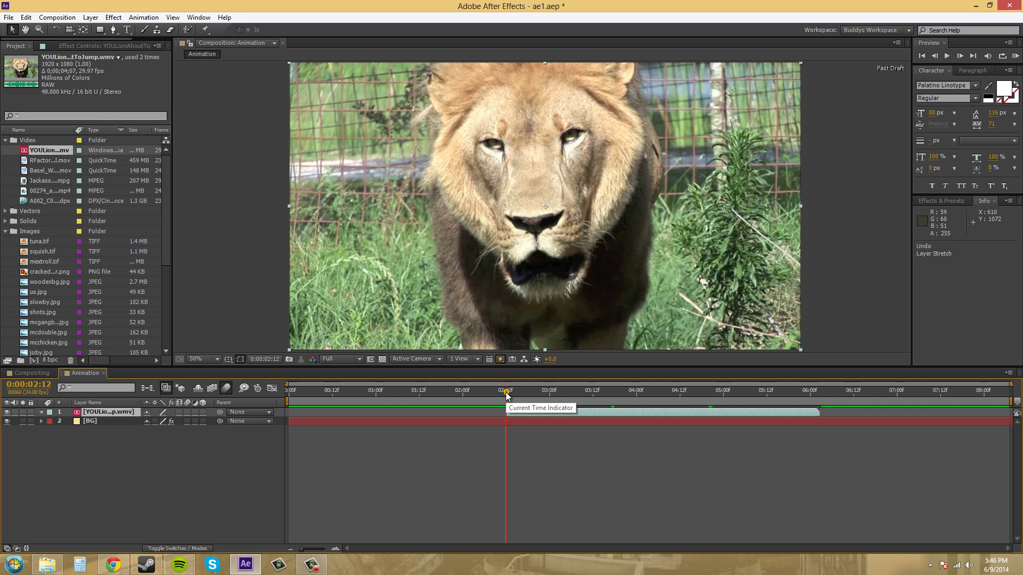
pyautogui.hotkey('ctrl', 'z')
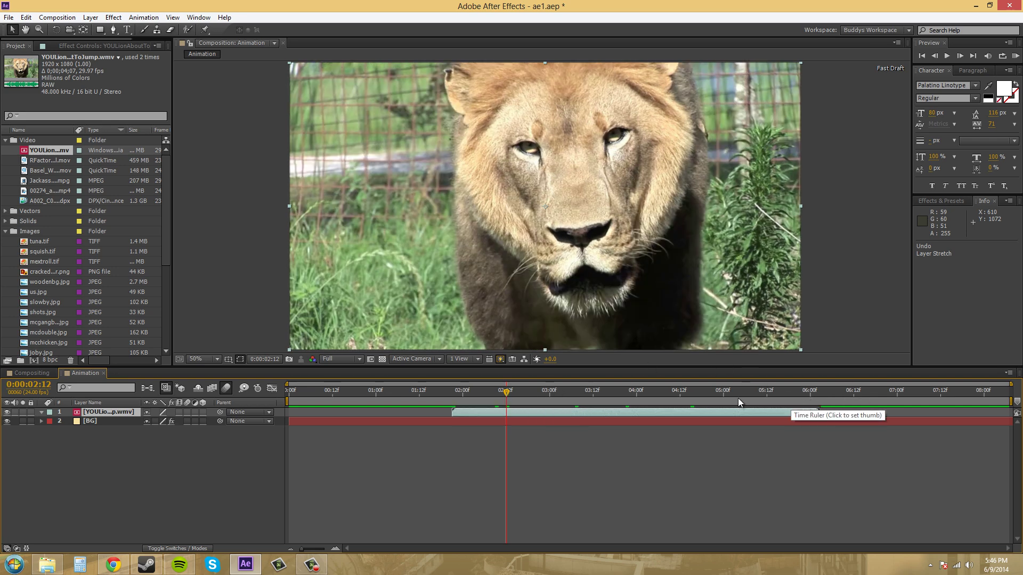
pyautogui.moveTo(737, 398); pyautogui.dragTo(724, 391)
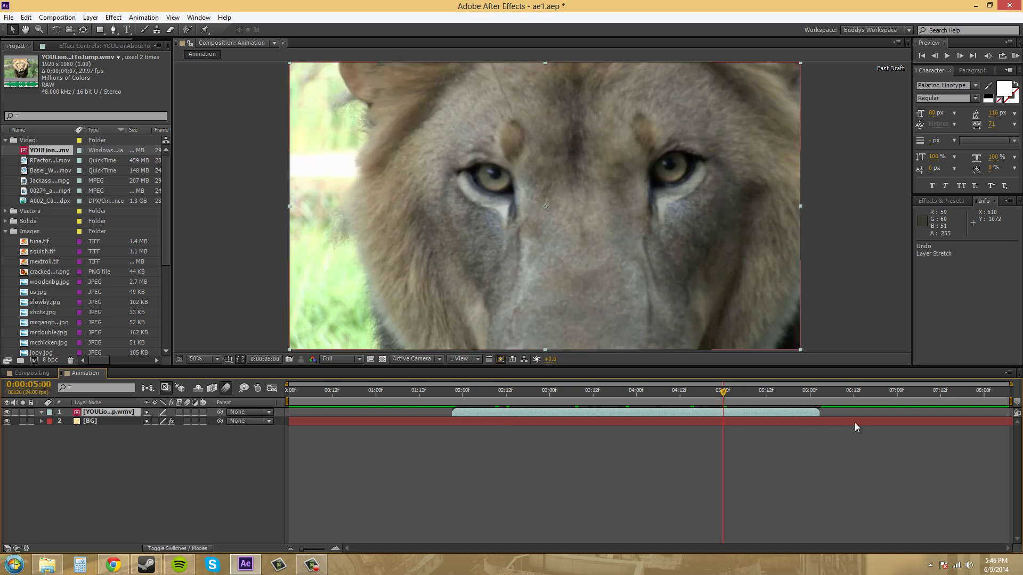
pyautogui.hotkey('alt', ']')
pyautogui.hotkey('ctrl', 'z')
pyautogui.click(905, 393)
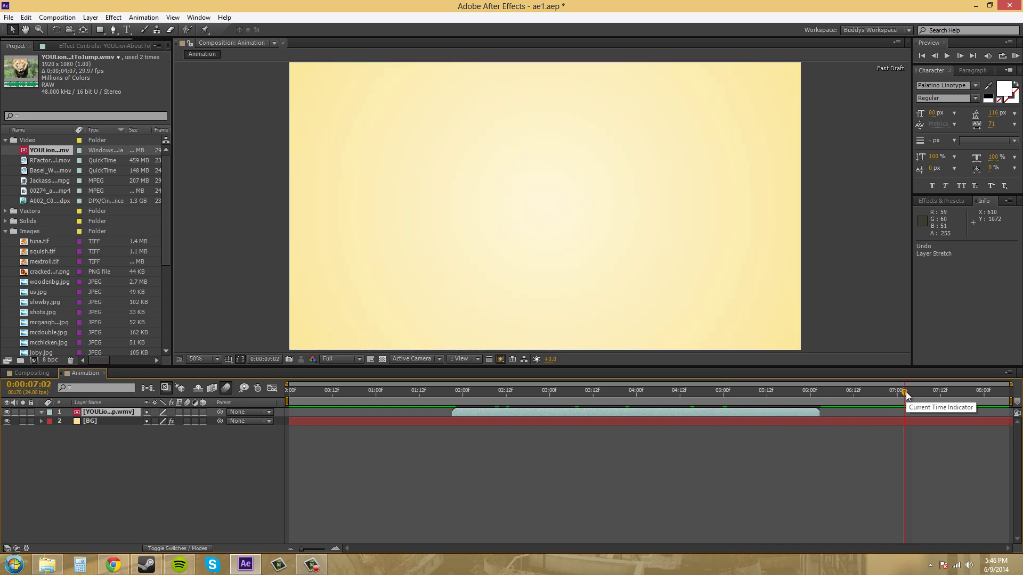
pyautogui.hotkey('alt', ']')
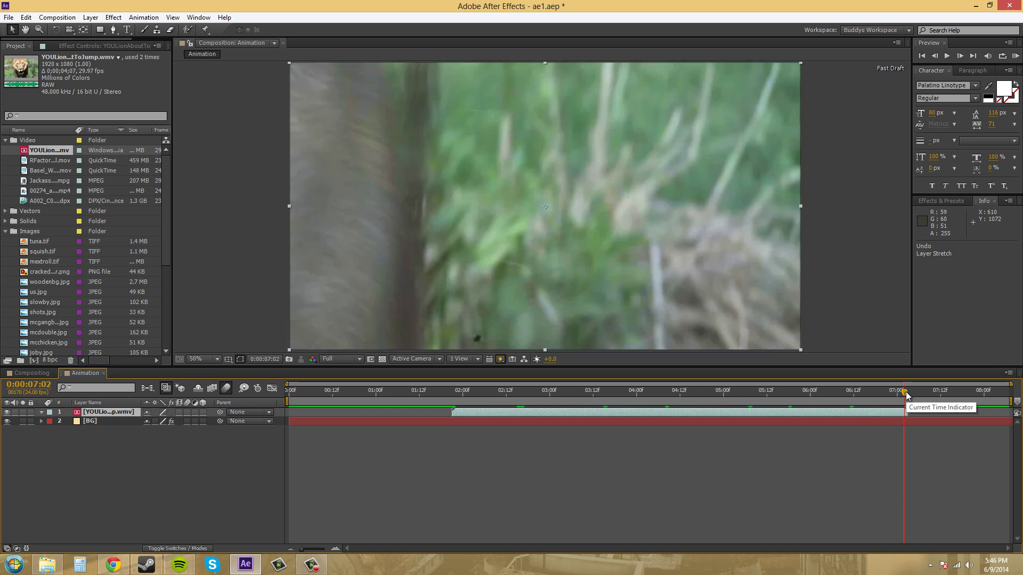
pyautogui.hotkey('ctrl', 'z')
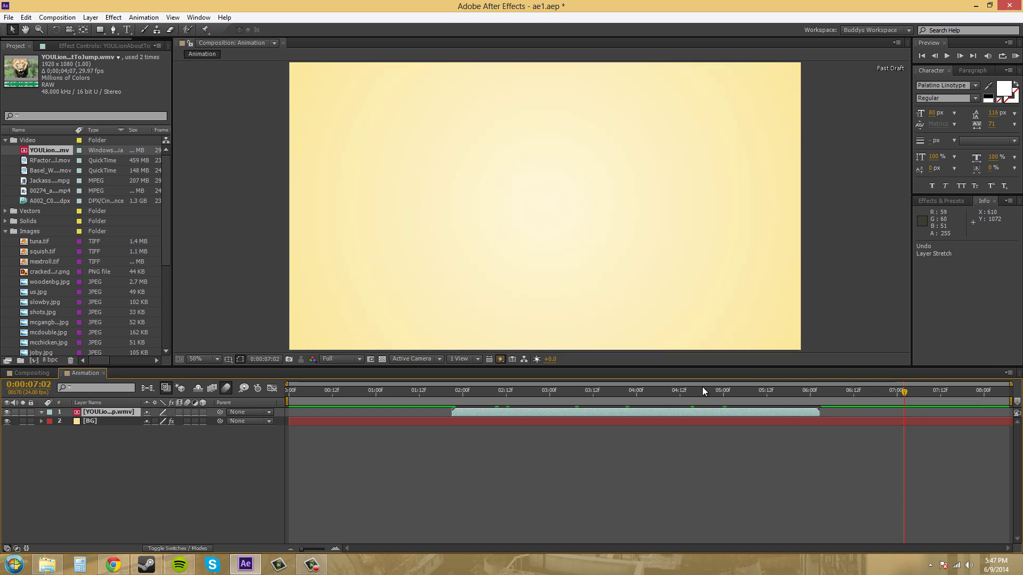
pyautogui.moveTo(673, 394); pyautogui.dragTo(615, 396)
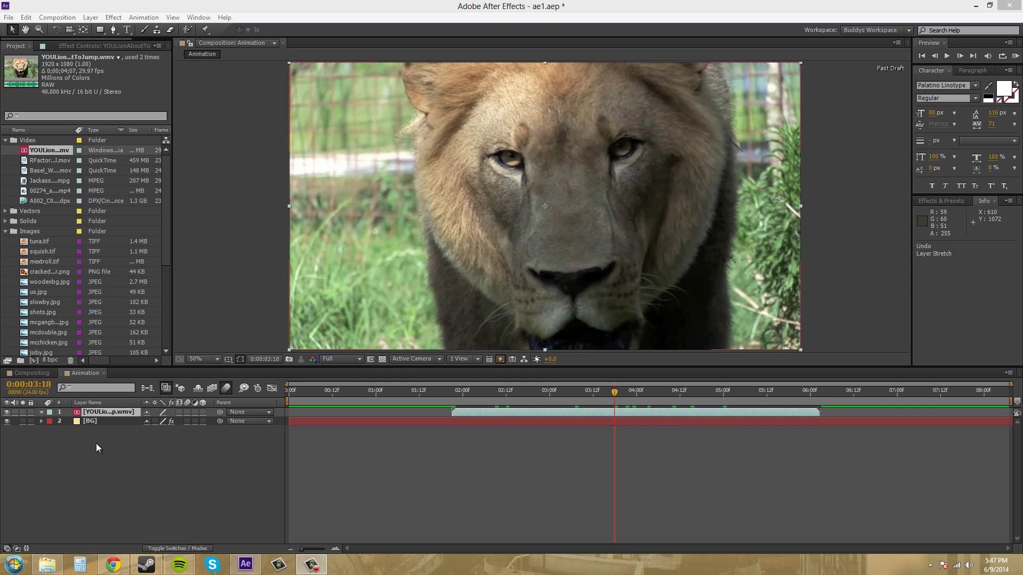
# Step: Add the Stretch column to the timeline and scrub the lion layer's Stretch value to 129.0%
pyautogui.rightClick(257, 403)
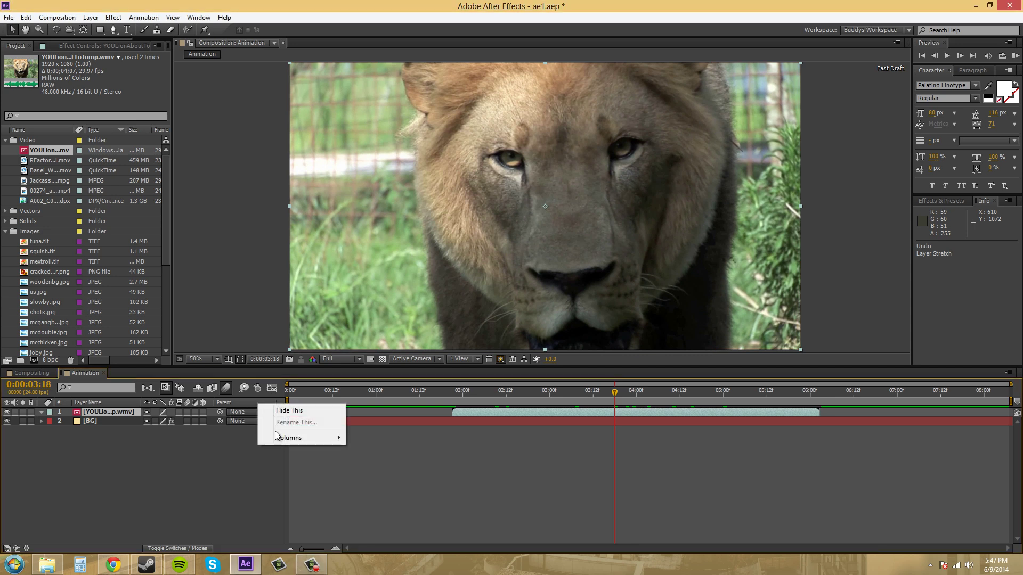
pyautogui.moveTo(281, 440)
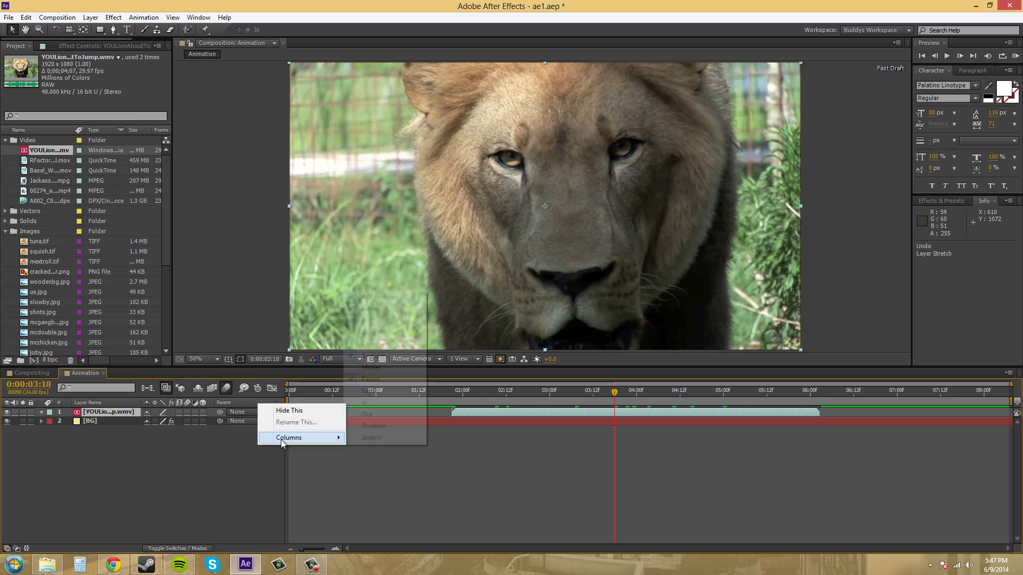
pyautogui.click(384, 438)
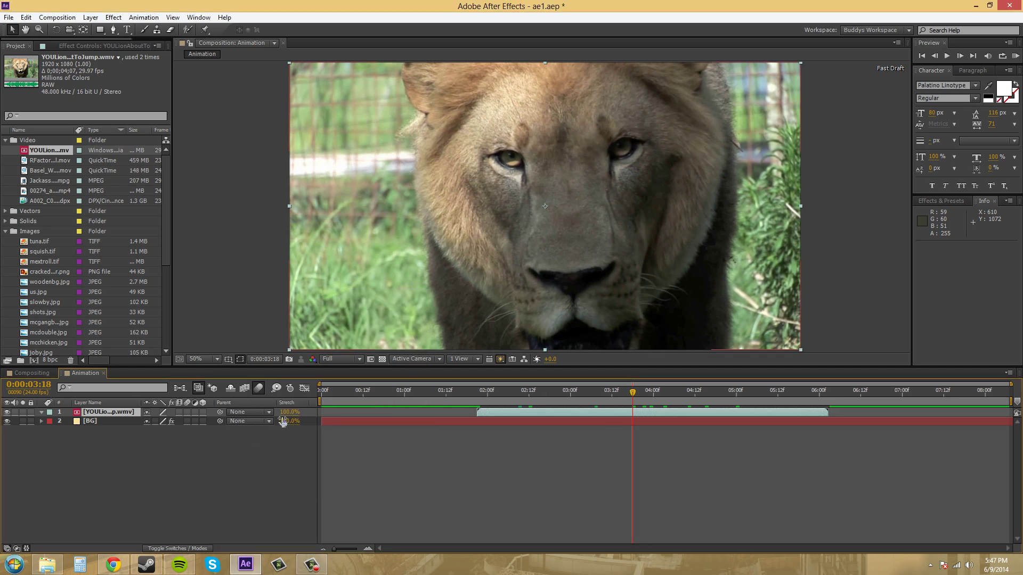
pyautogui.moveTo(288, 416); pyautogui.dragTo(452, 414)
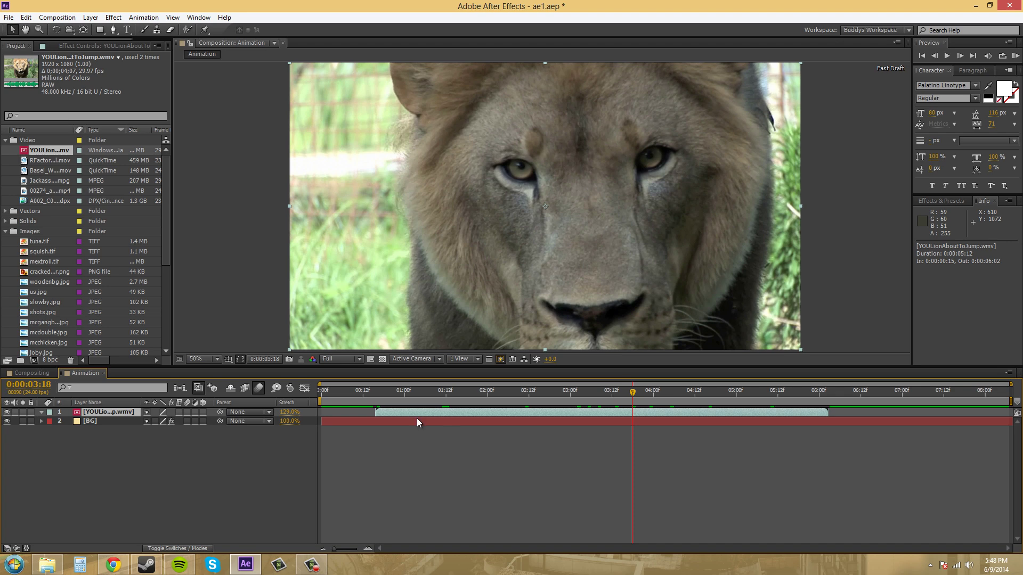
# Step: Open and cancel the Time Stretch dialog, then undo the 129.0% stretch back to 100%
pyautogui.click(292, 413)
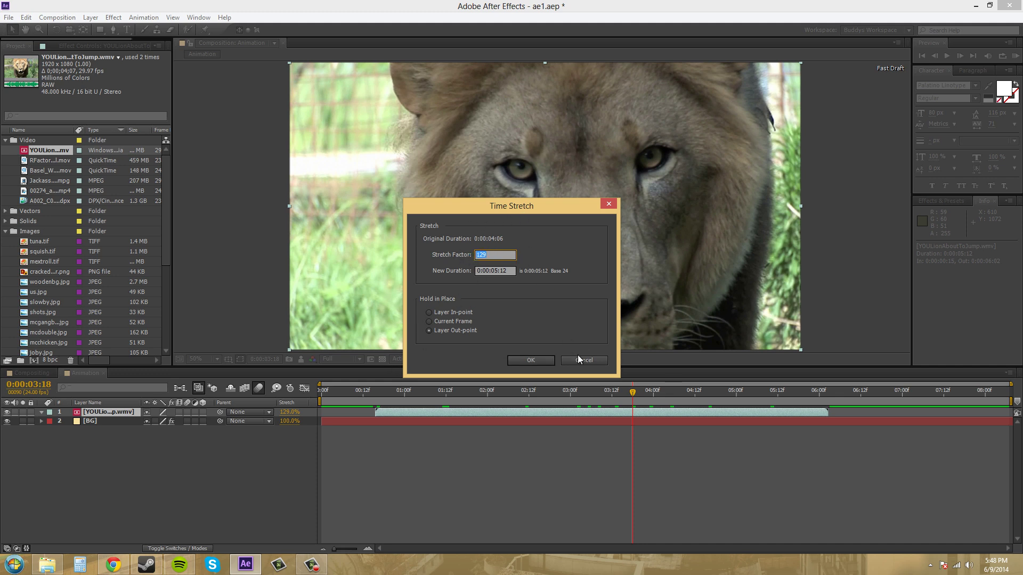
pyautogui.click(593, 363)
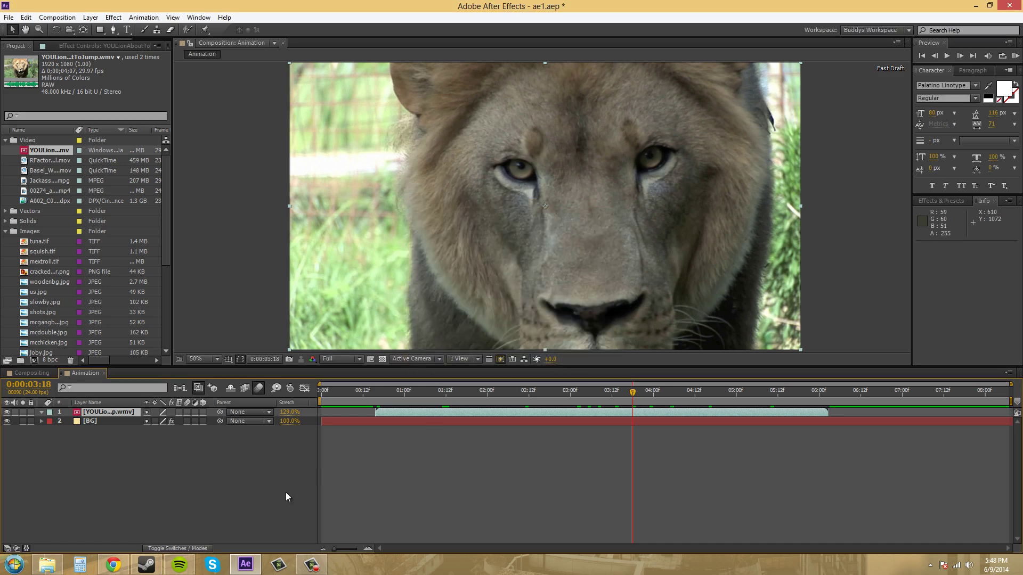
pyautogui.hotkey('ctrl', 'z')
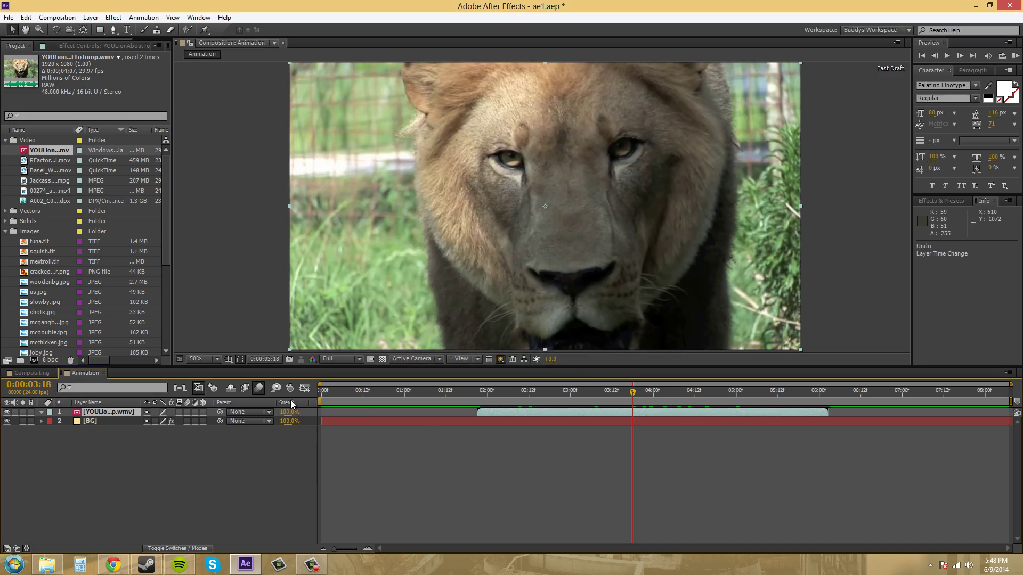
# Step: Uncheck Columns > Stretch in the timeline column header's context menu
pyautogui.rightClick(292, 405)
pyautogui.moveTo(312, 436)
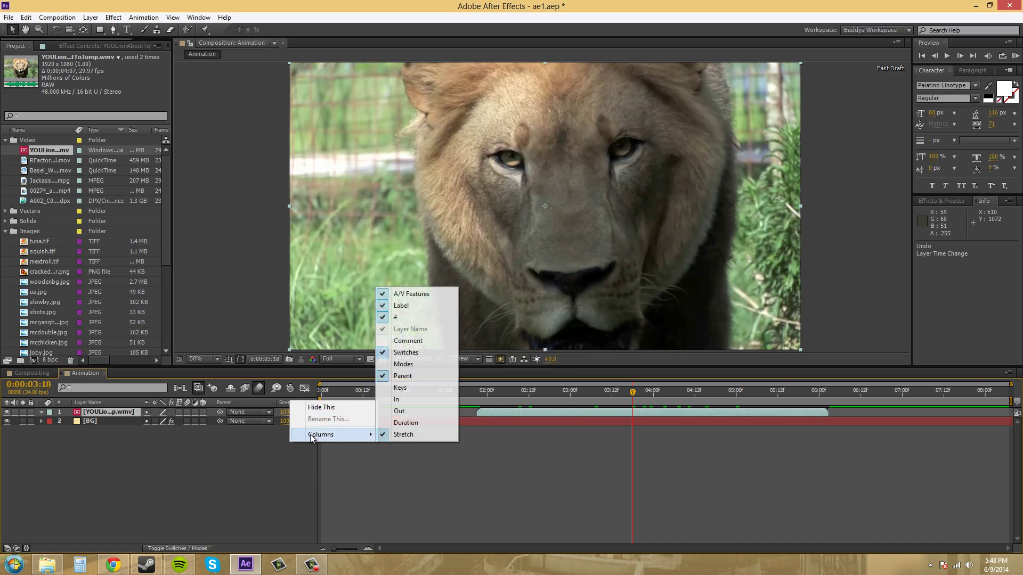
pyautogui.click(414, 436)
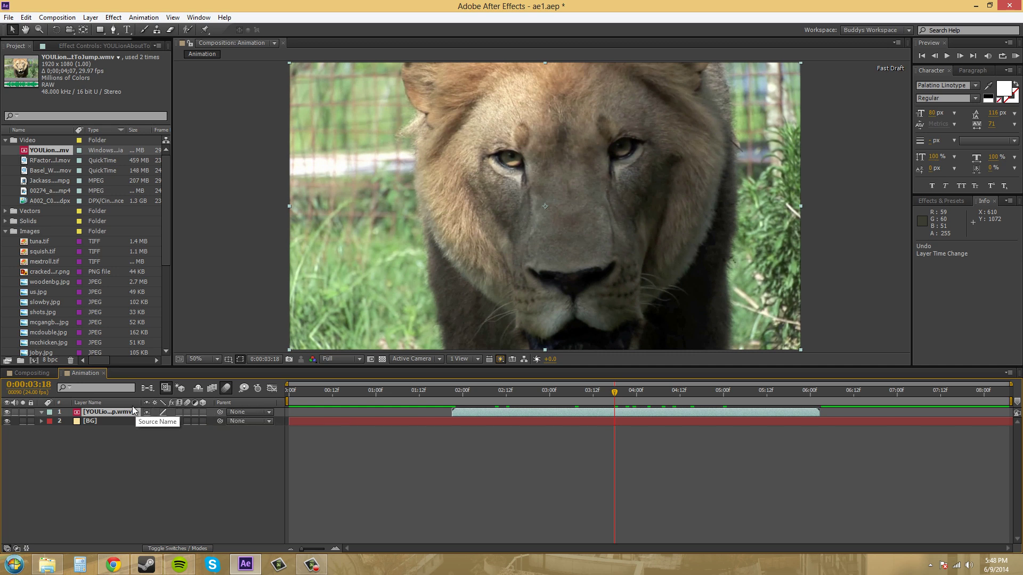
# Step: Add the Duration column, scrub the lion layer's duration, then undo to keep 0:00:04:06
pyautogui.rightClick(263, 408)
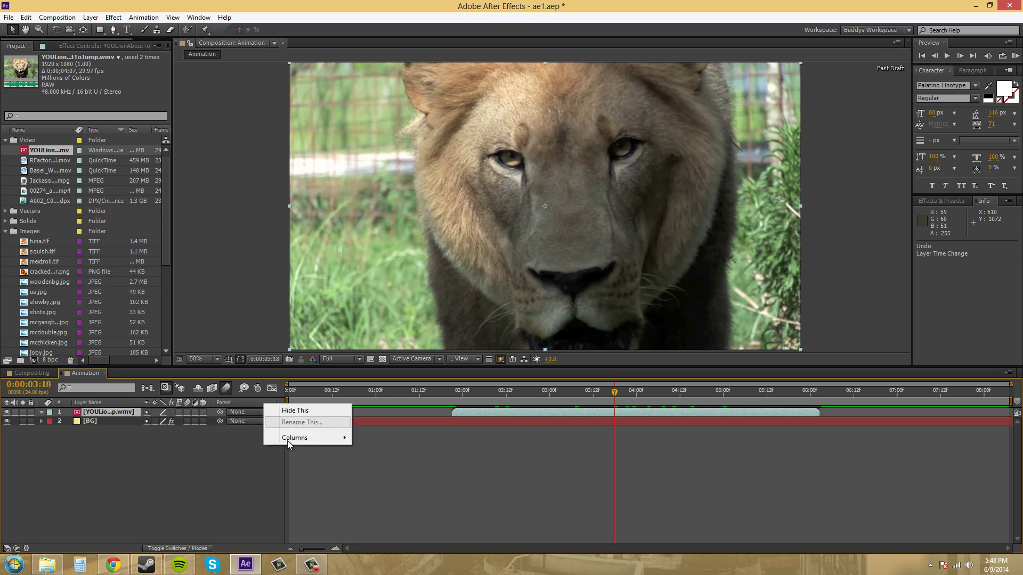
pyautogui.moveTo(298, 439)
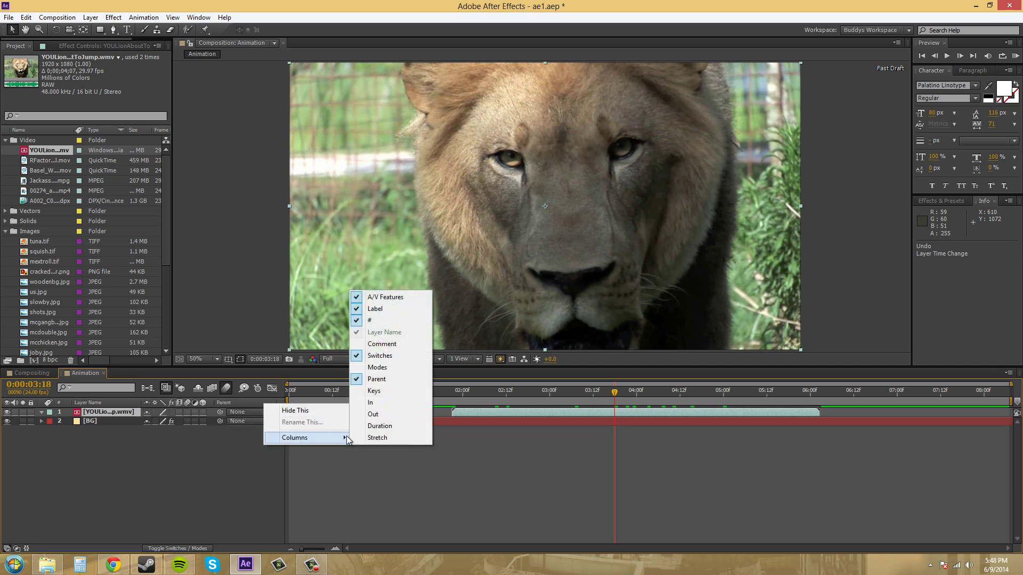
pyautogui.click(384, 426)
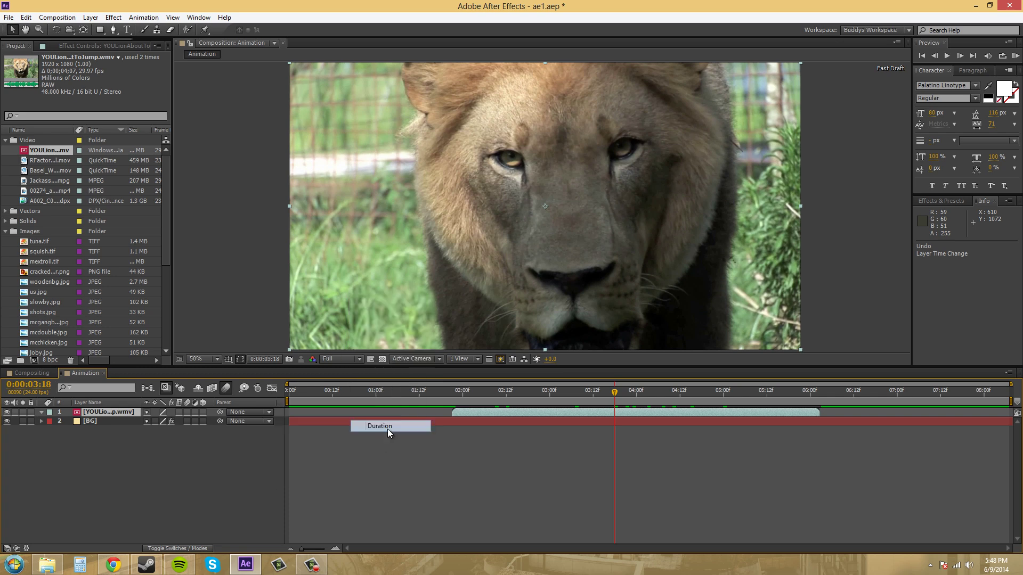
pyautogui.moveTo(300, 413); pyautogui.dragTo(319, 414)
pyautogui.hotkey('ctrl', 'z')
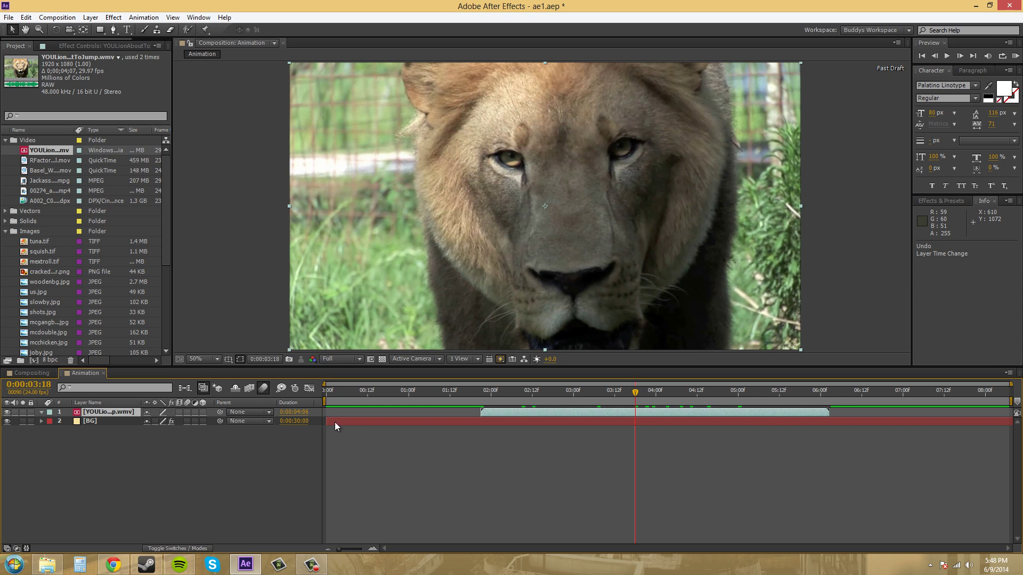
# Step: Uncheck Duration in the timeline's Columns menu, leaving the lion layer spanning 0:00:01:21–0:00:06:02
pyautogui.rightClick(293, 402)
pyautogui.moveTo(336, 438)
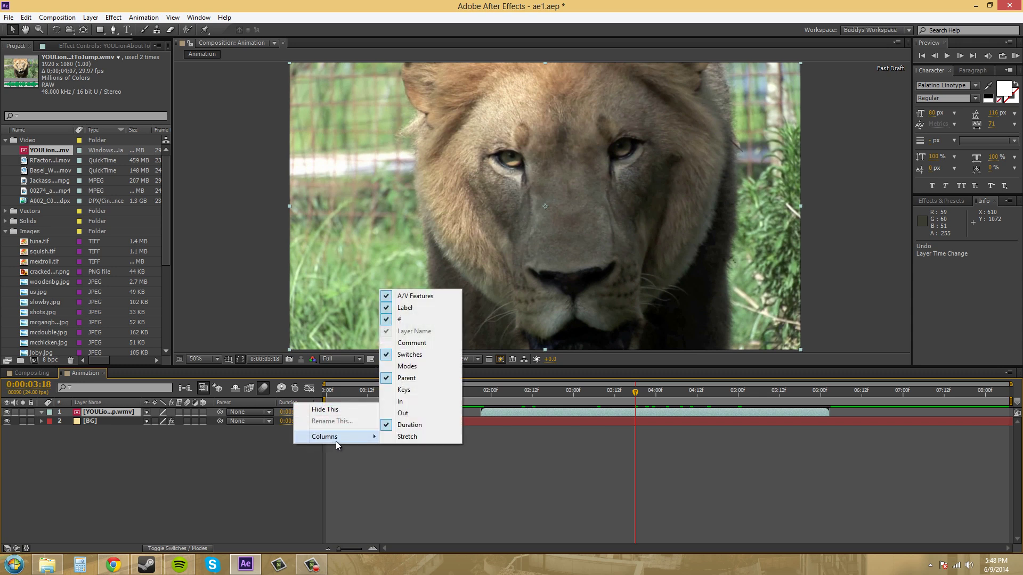
pyautogui.click(424, 427)
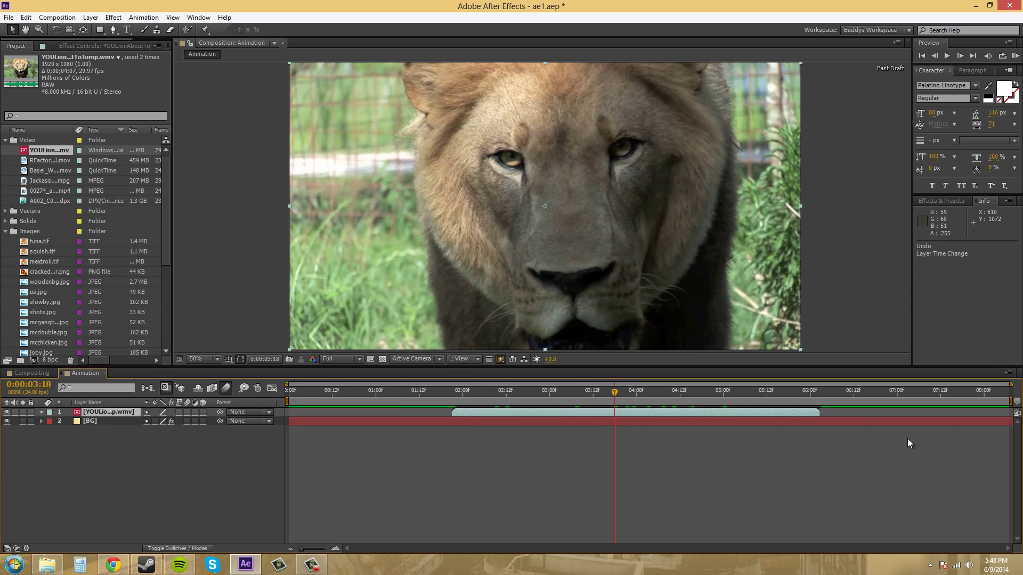